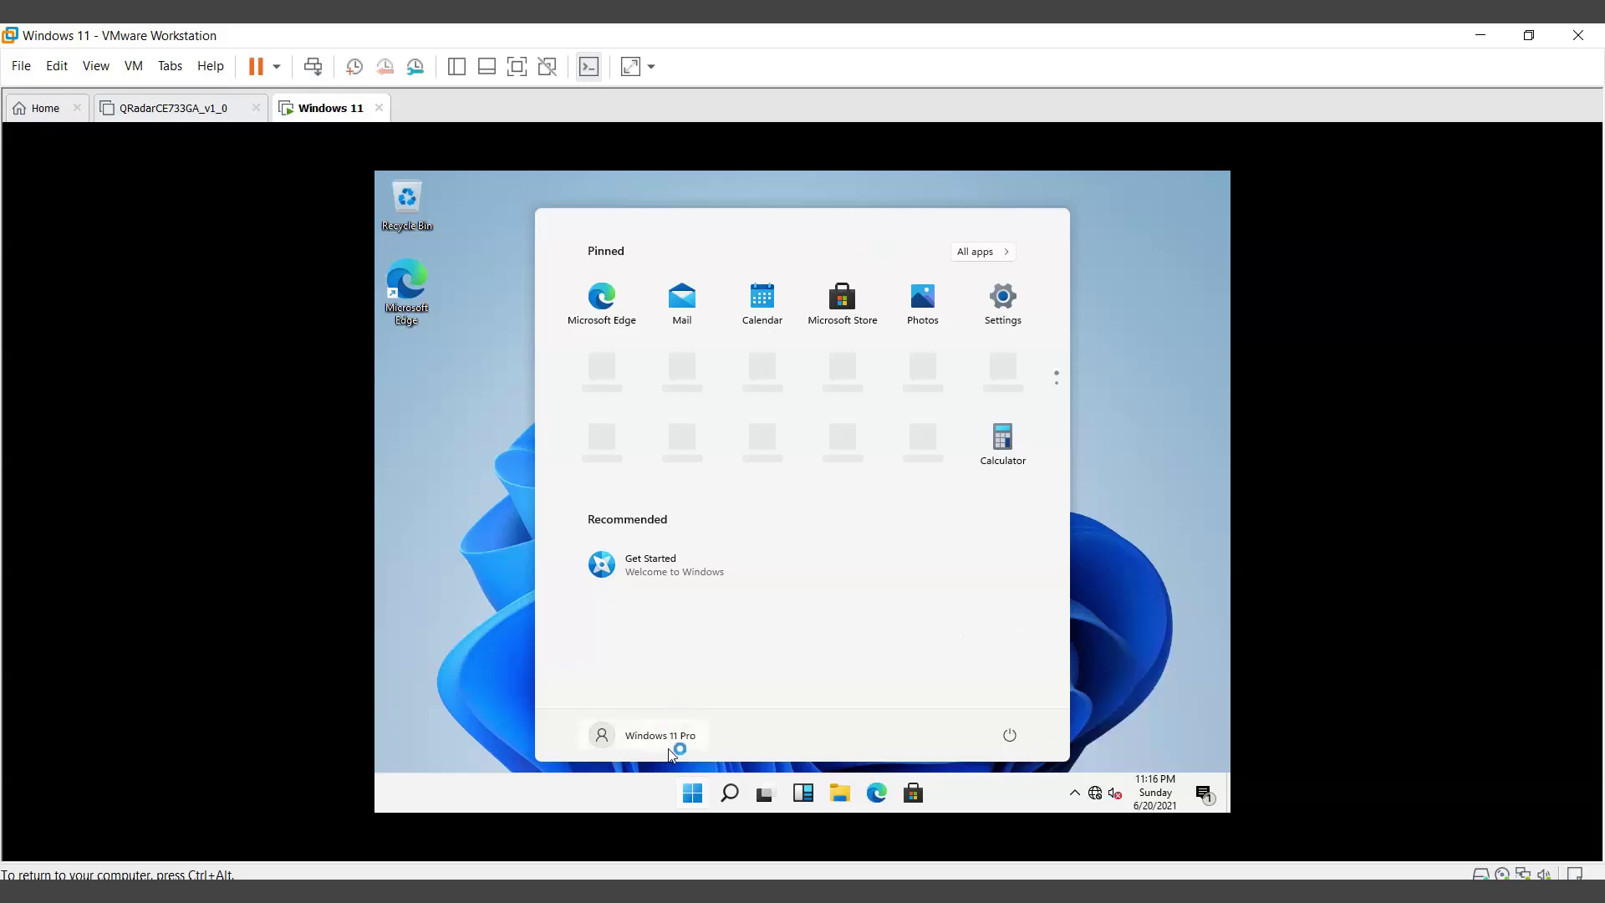
# Close the Start menu and refresh the Windows 11 desktop
pyautogui.click(465, 414)
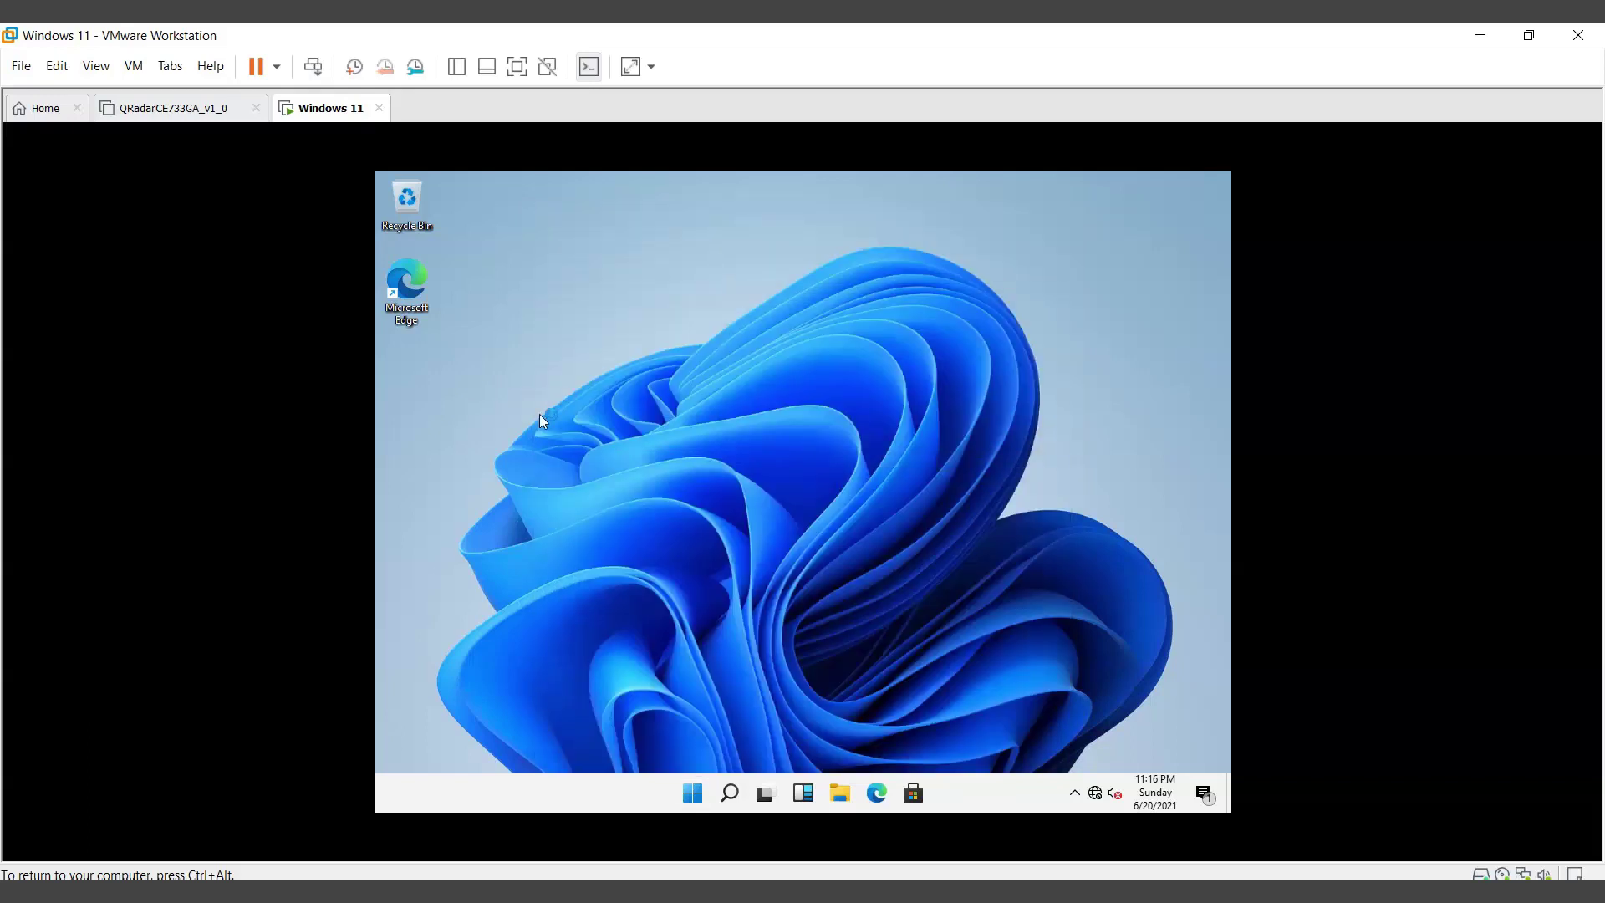
pyautogui.rightClick(723, 324)
pyautogui.click(754, 373)
# Open the desktop's display settings and dismiss the location privacy notification
pyautogui.rightClick(705, 307)
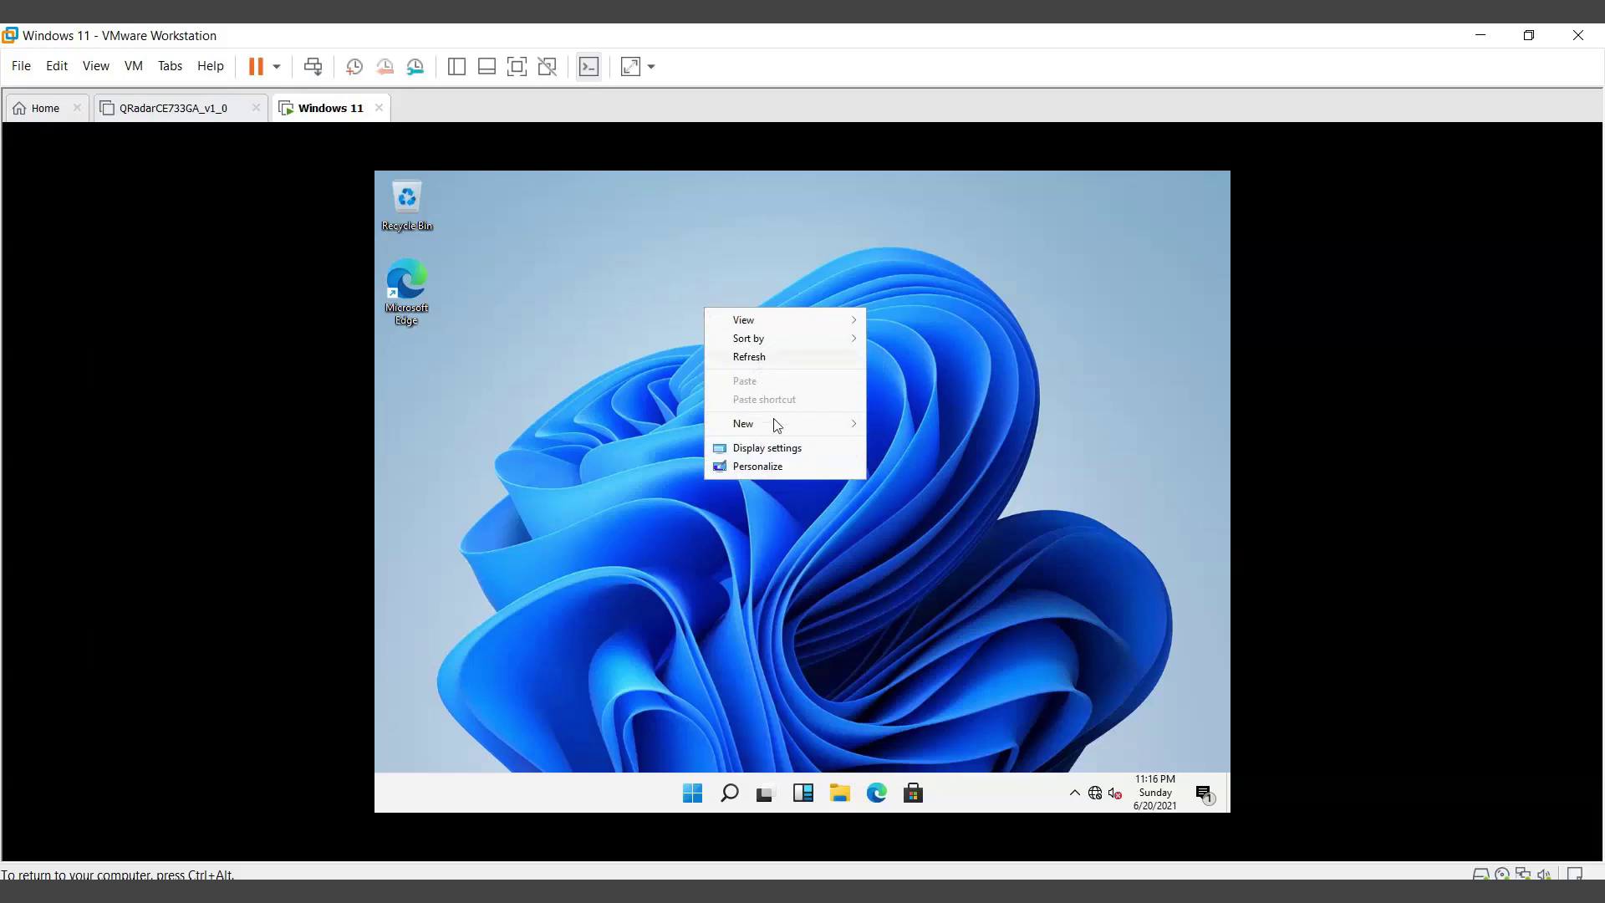
pyautogui.click(781, 448)
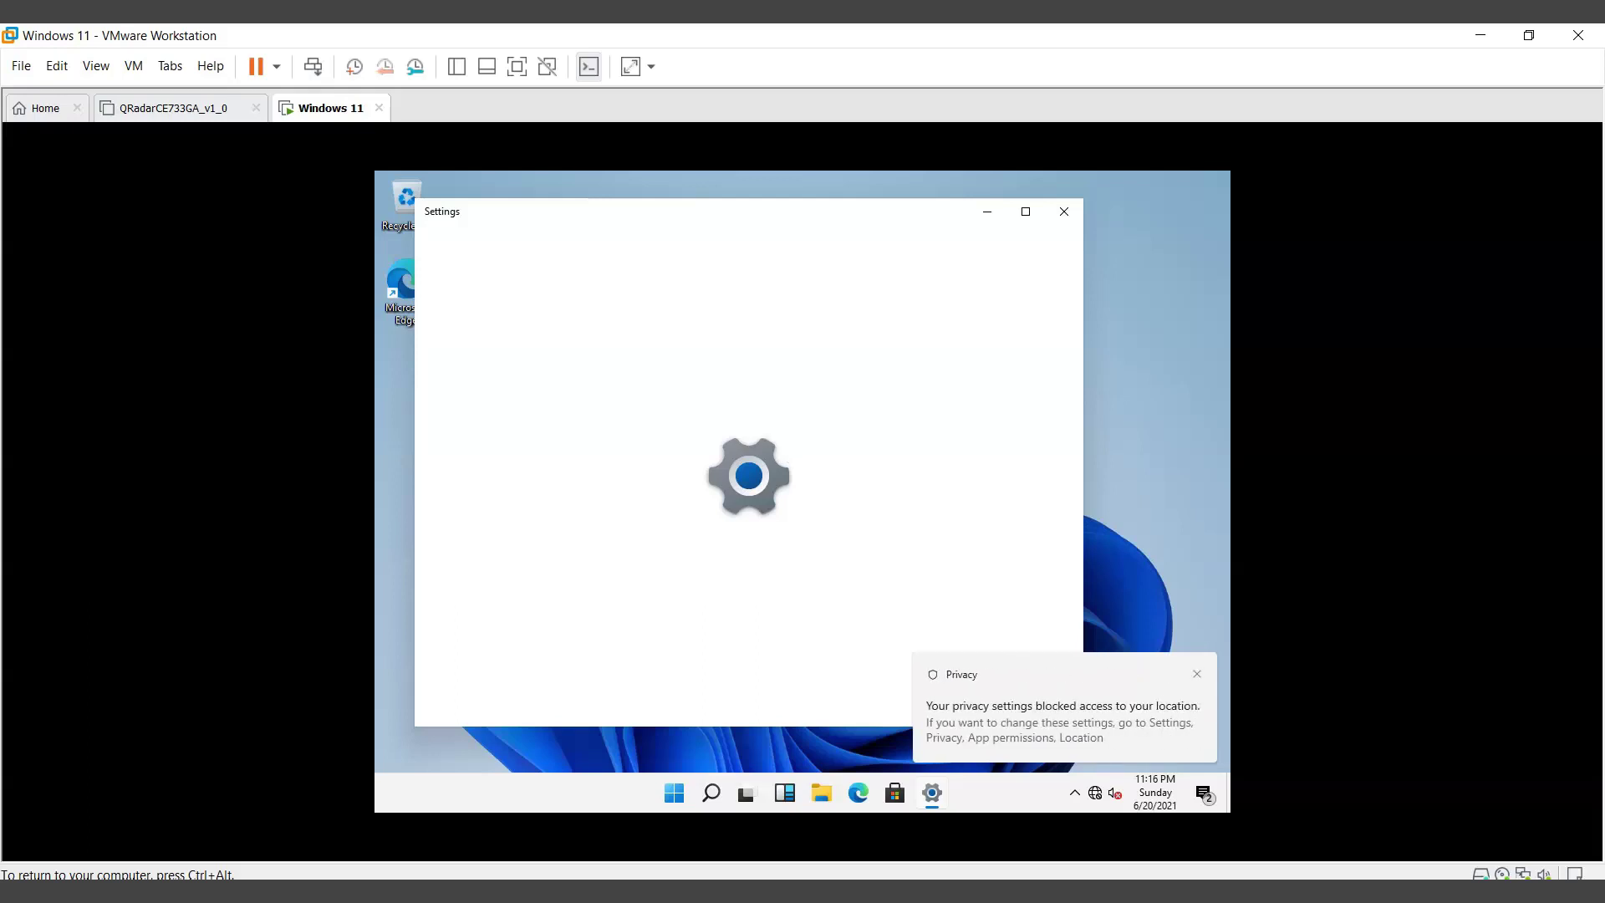
pyautogui.click(1196, 674)
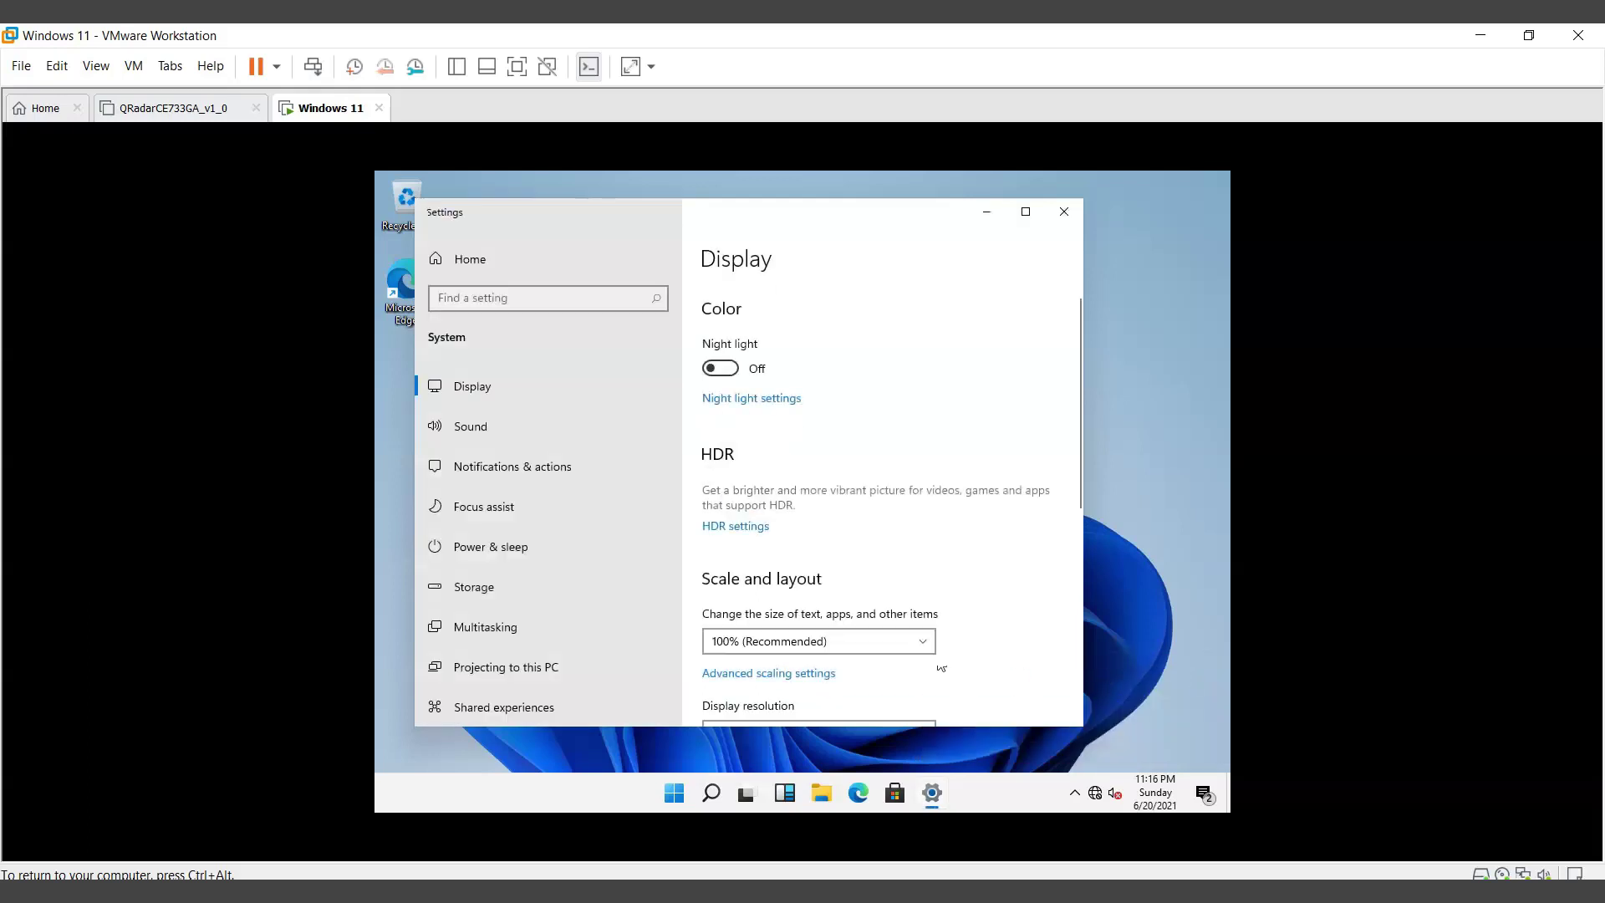
# Try the 1920 × 1440 display resolution and revert to the previous setting
pyautogui.scroll(-4, 811, 514)
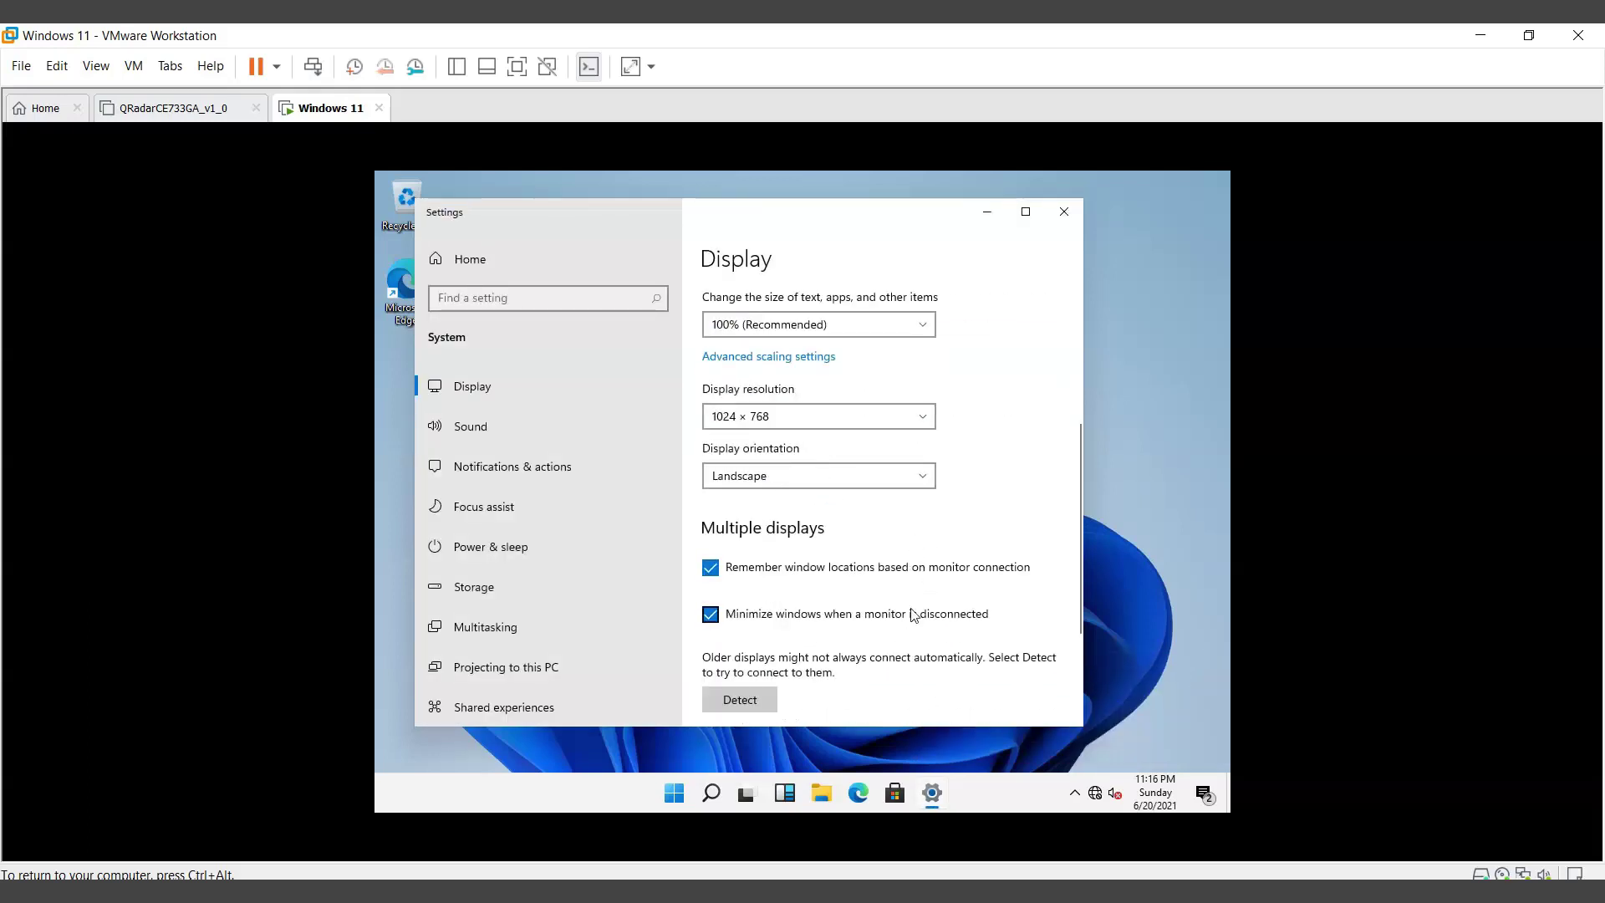
pyautogui.click(824, 417)
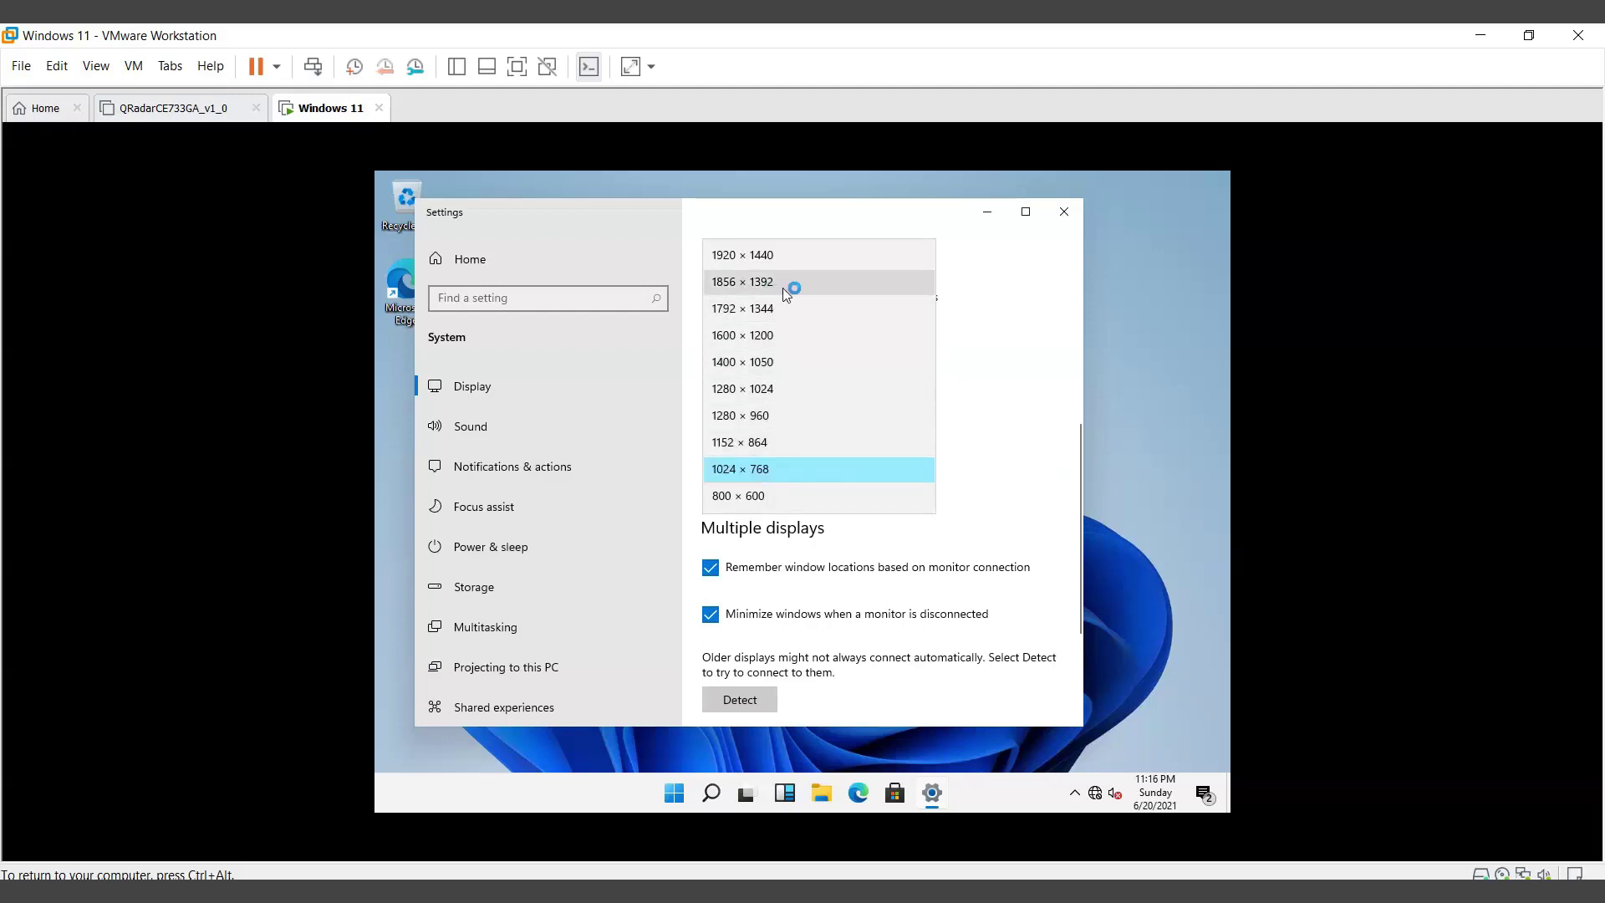
pyautogui.click(770, 254)
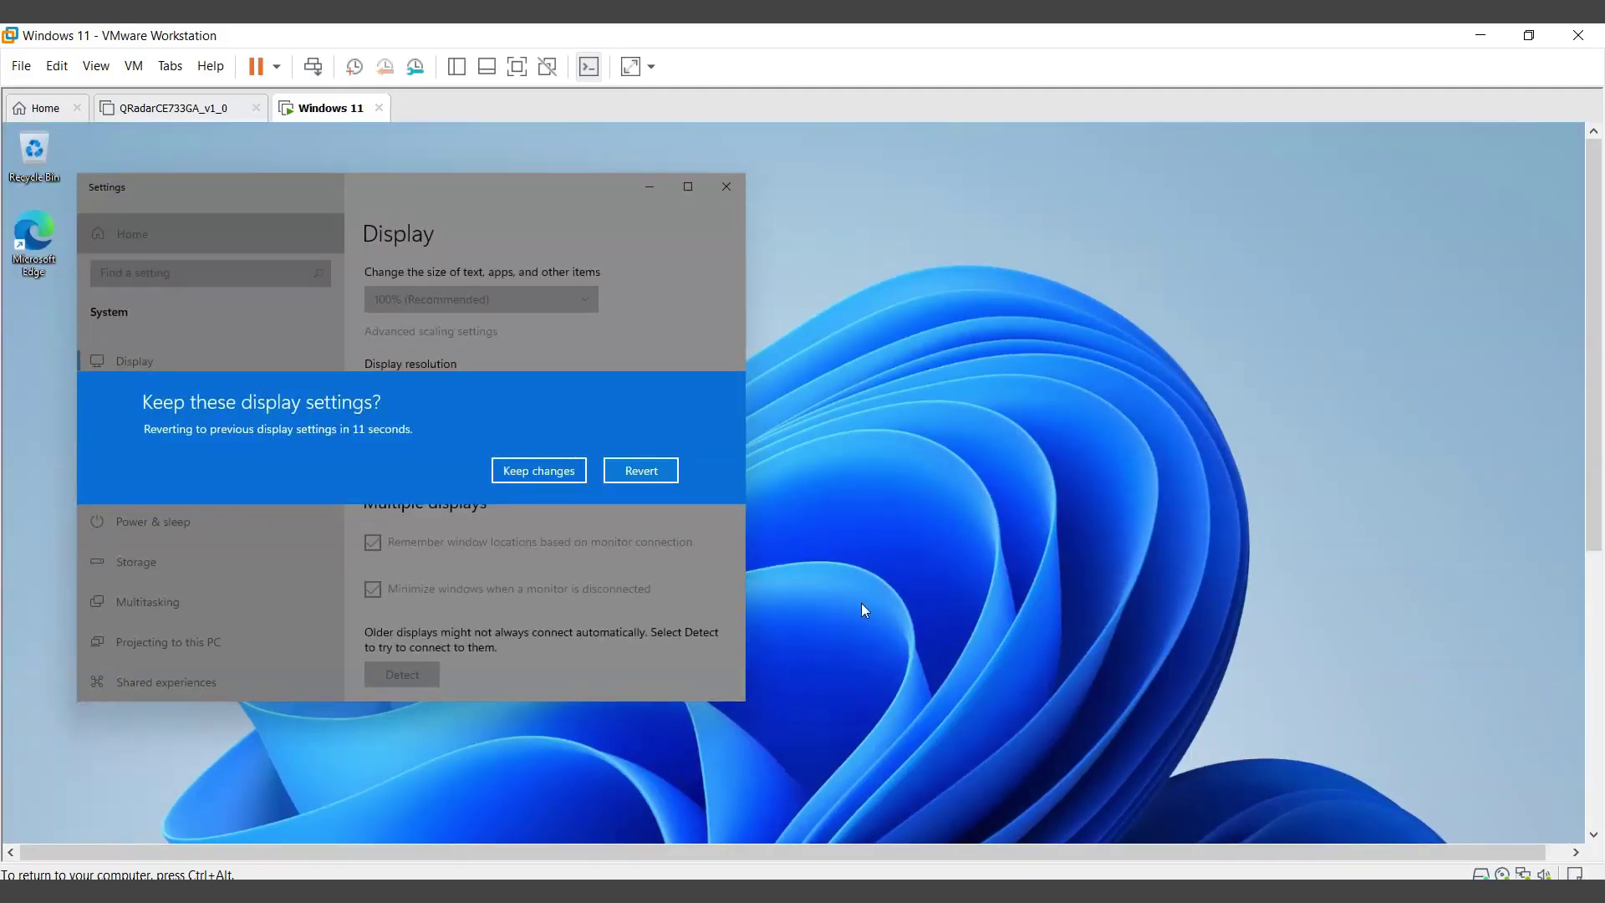
pyautogui.click(659, 470)
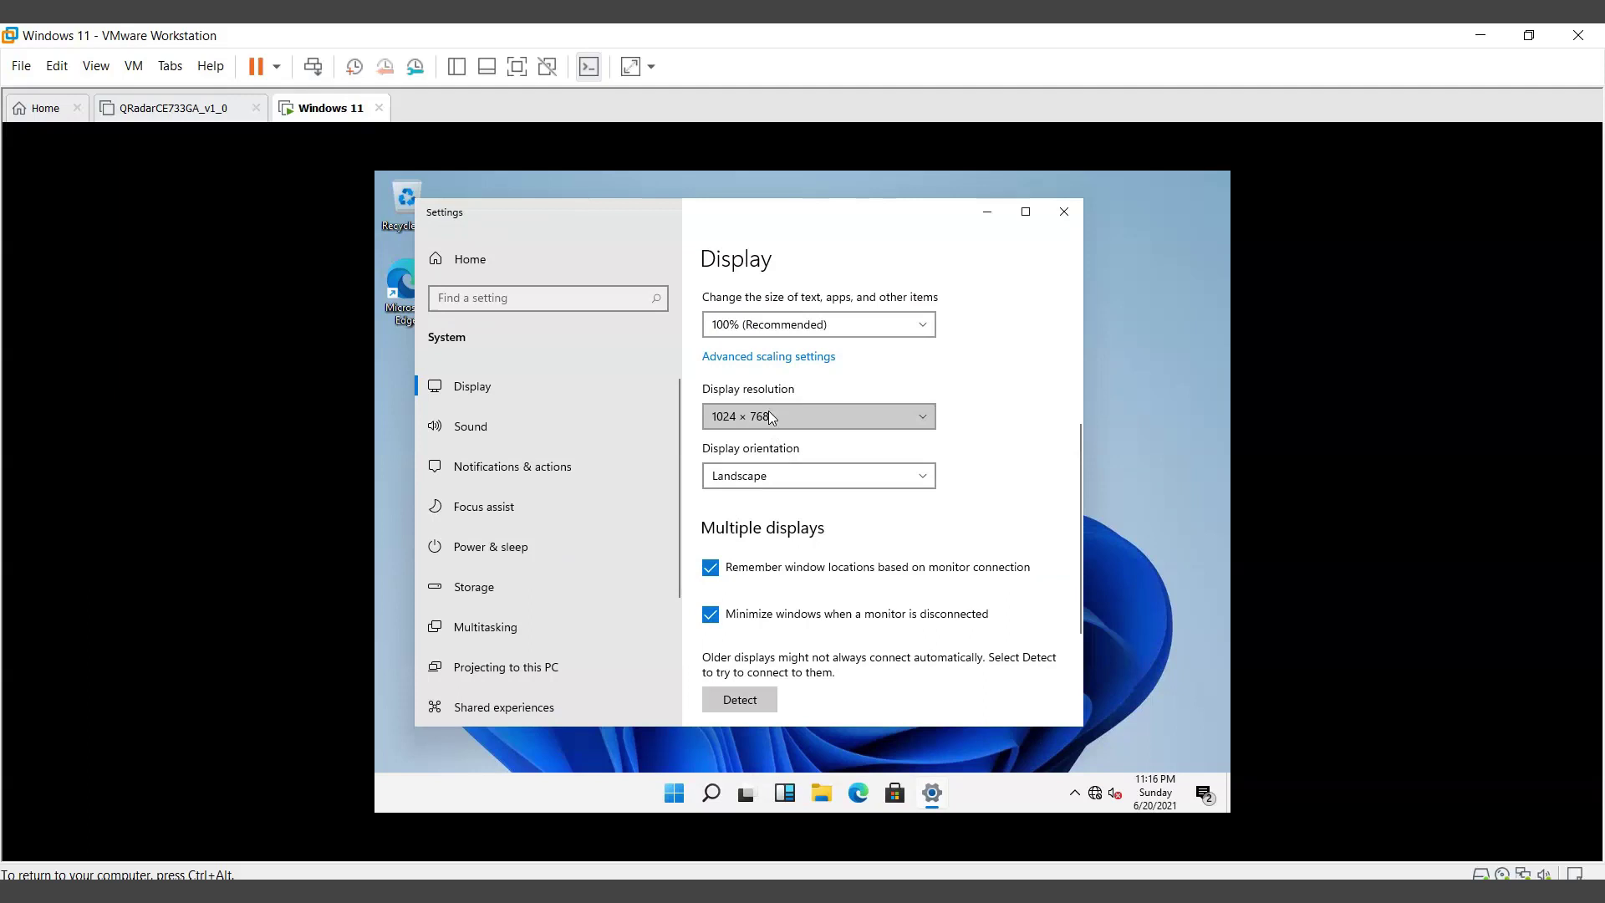
# Try the 1856 × 1392 display resolution and revert to the previous setting
pyautogui.click(772, 418)
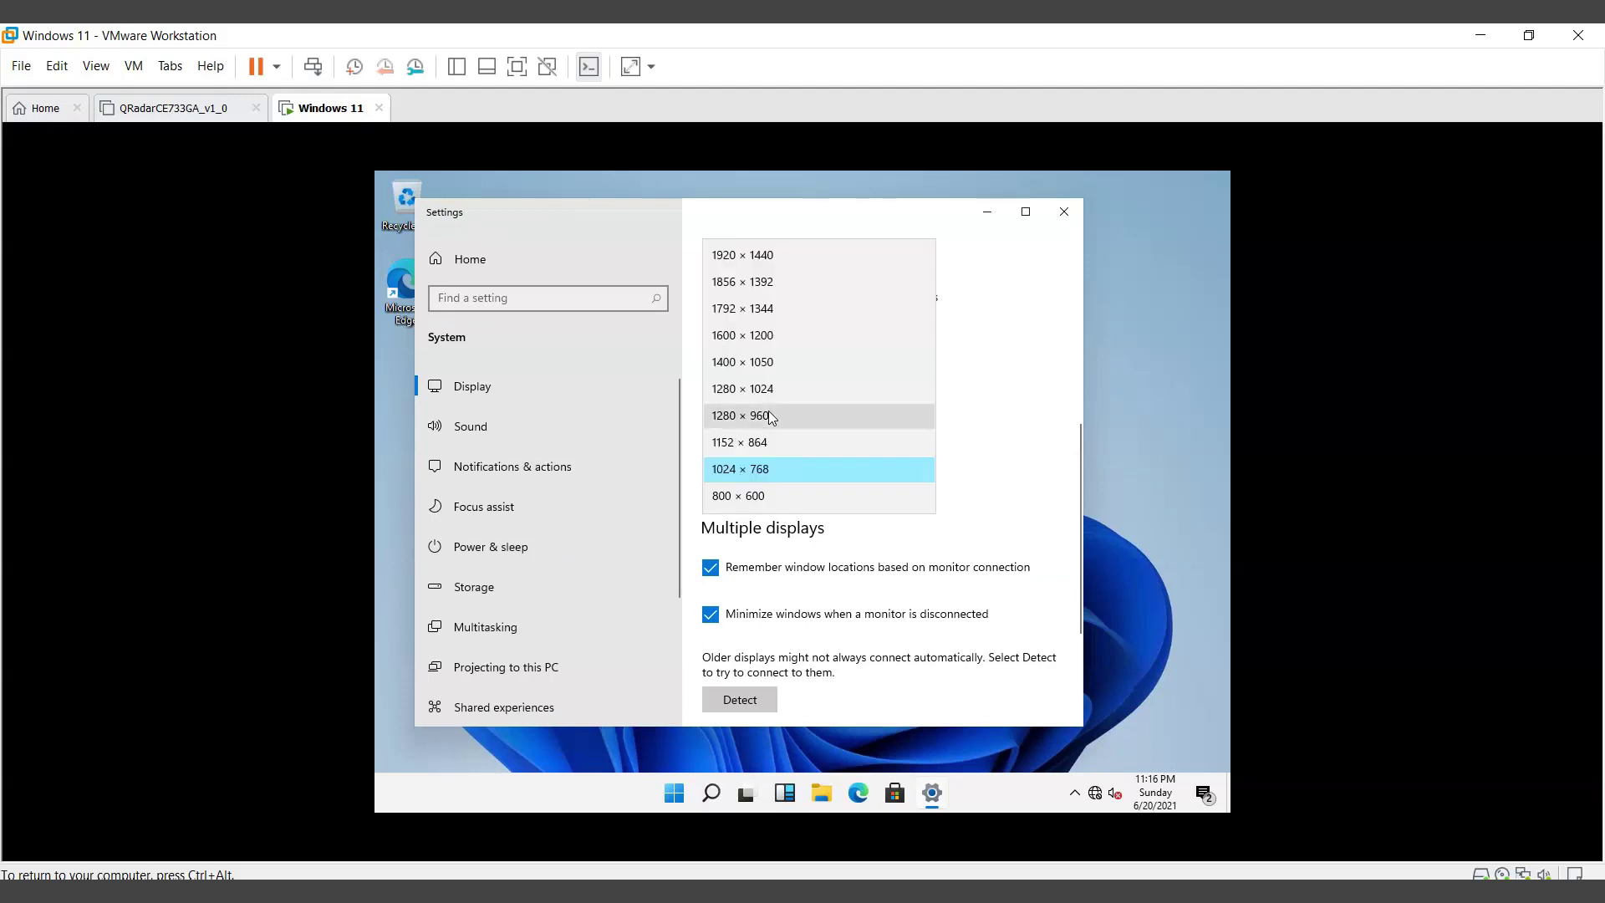
pyautogui.click(781, 283)
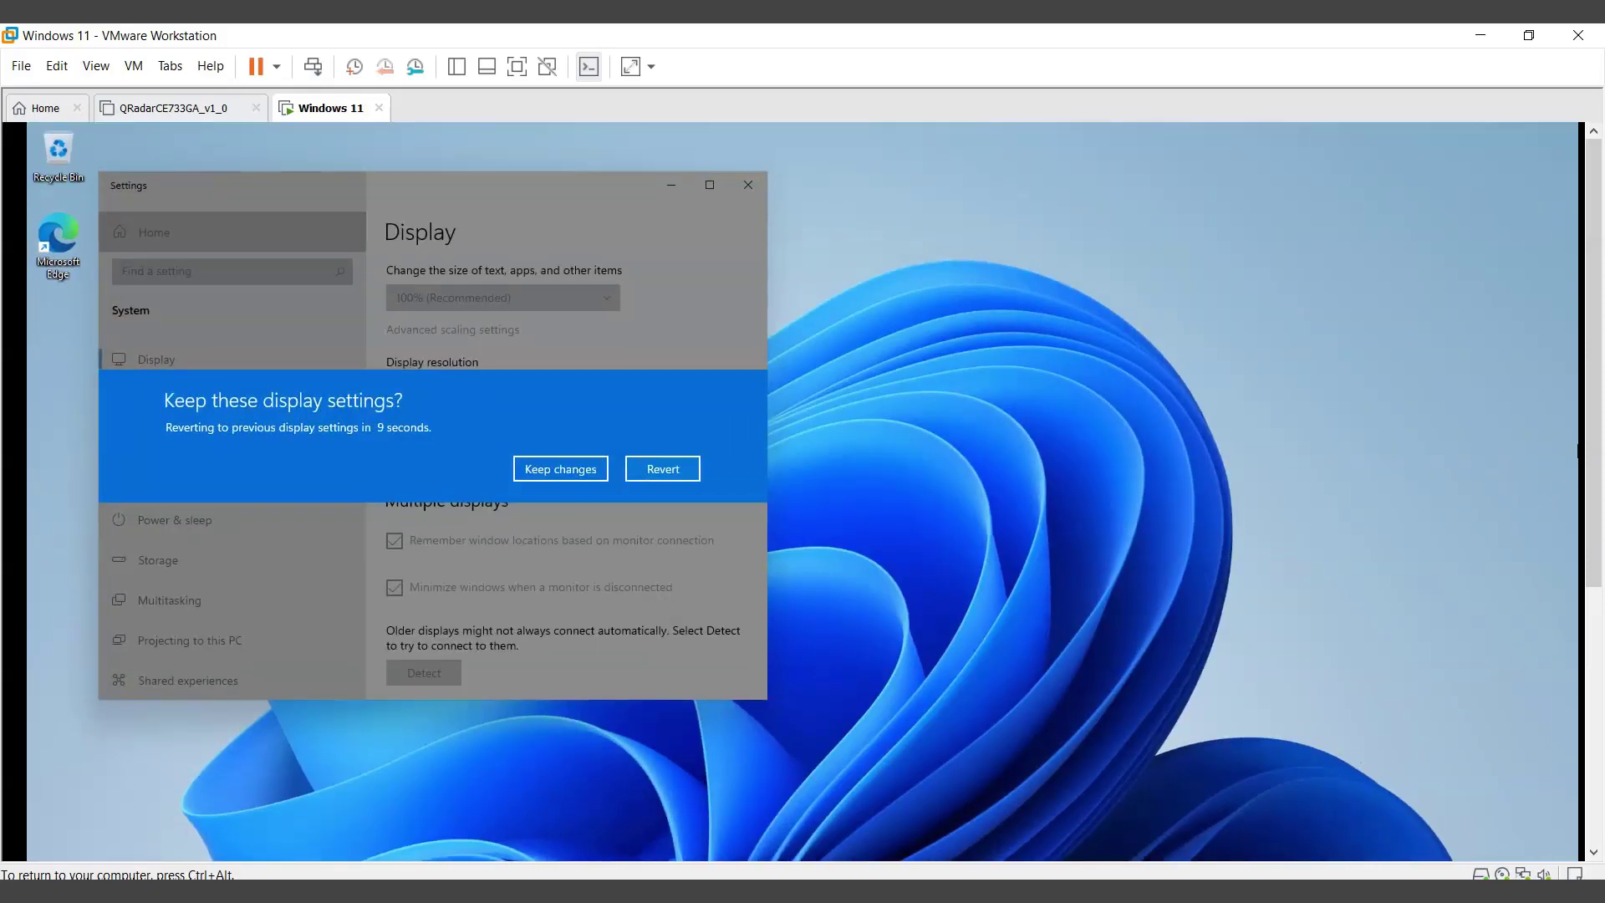
pyautogui.click(655, 475)
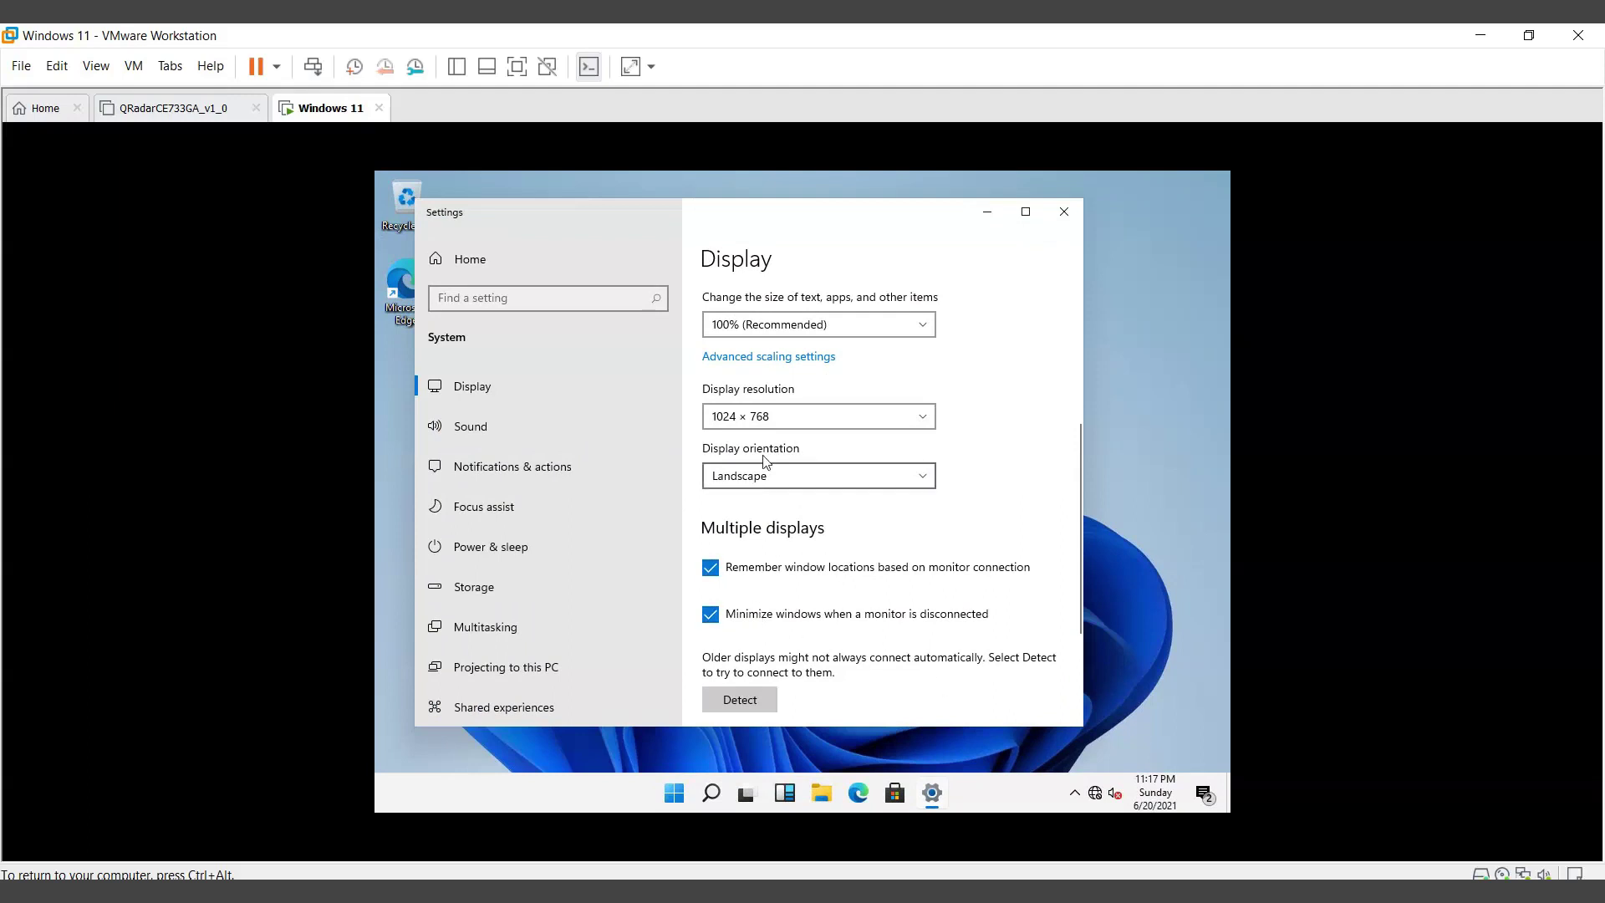
# Try the 1600 × 1200 display resolution and revert to the previous setting
pyautogui.click(771, 416)
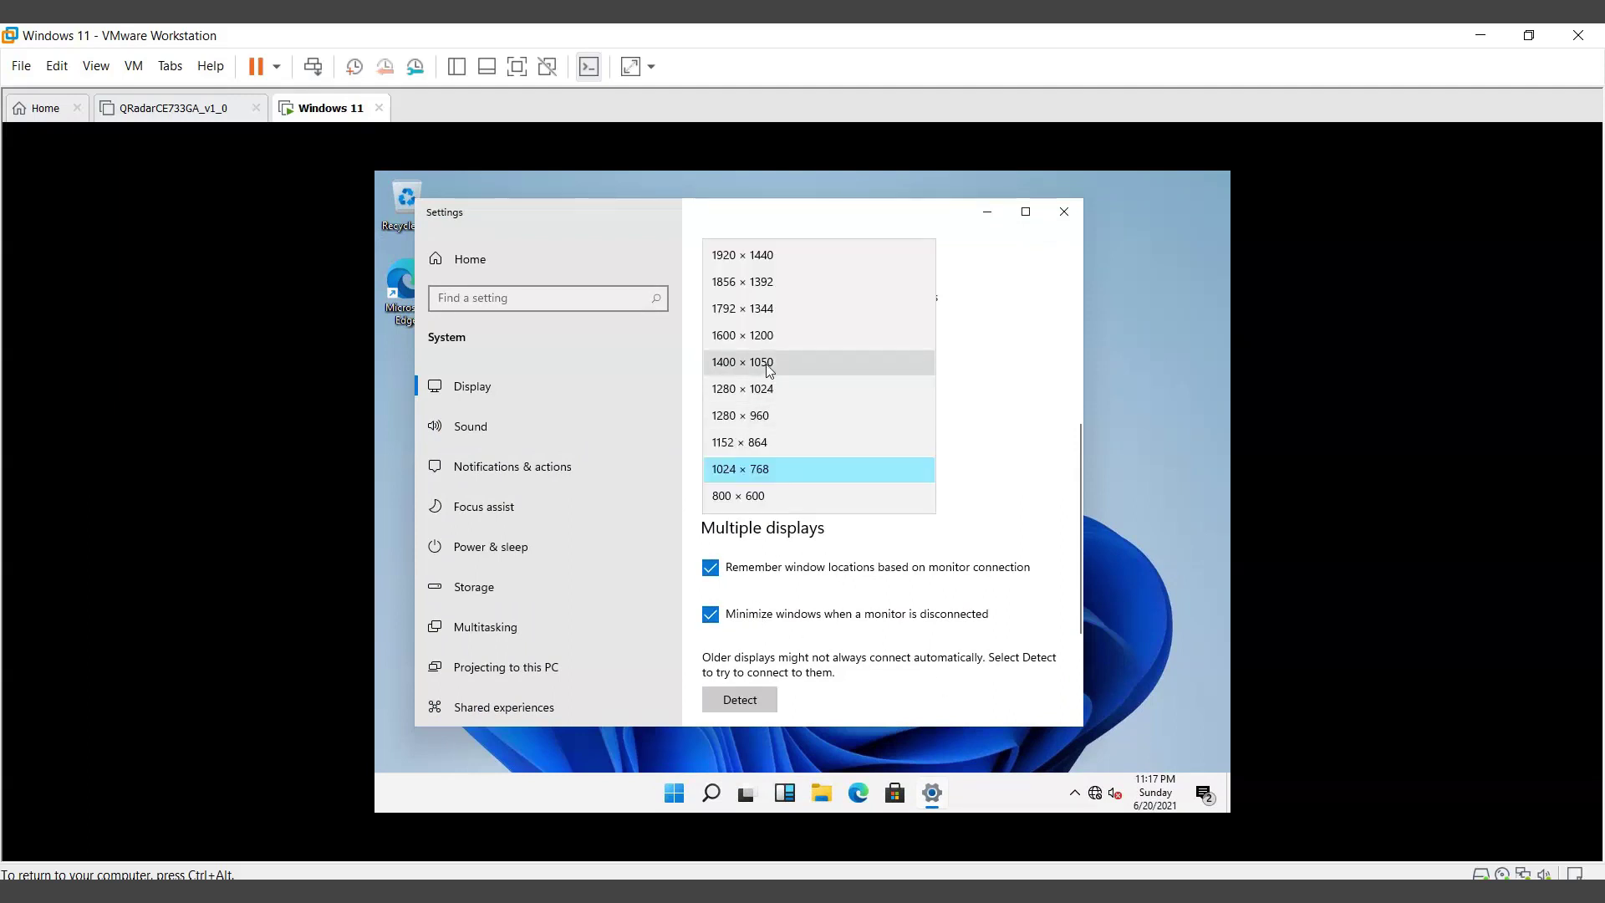
pyautogui.click(767, 336)
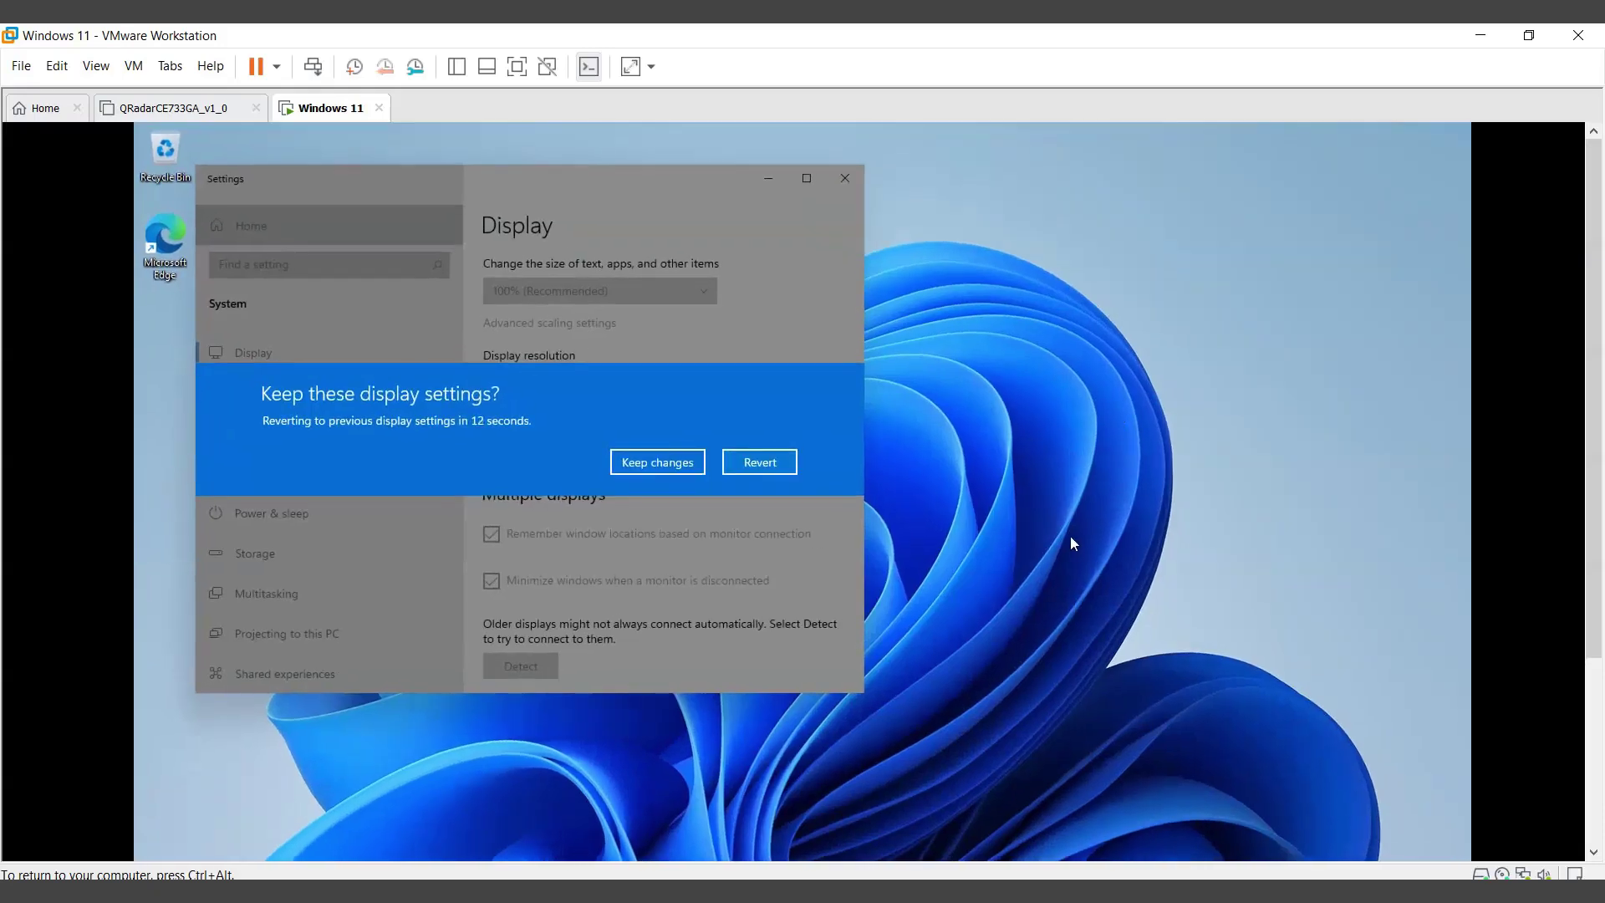
pyautogui.click(657, 463)
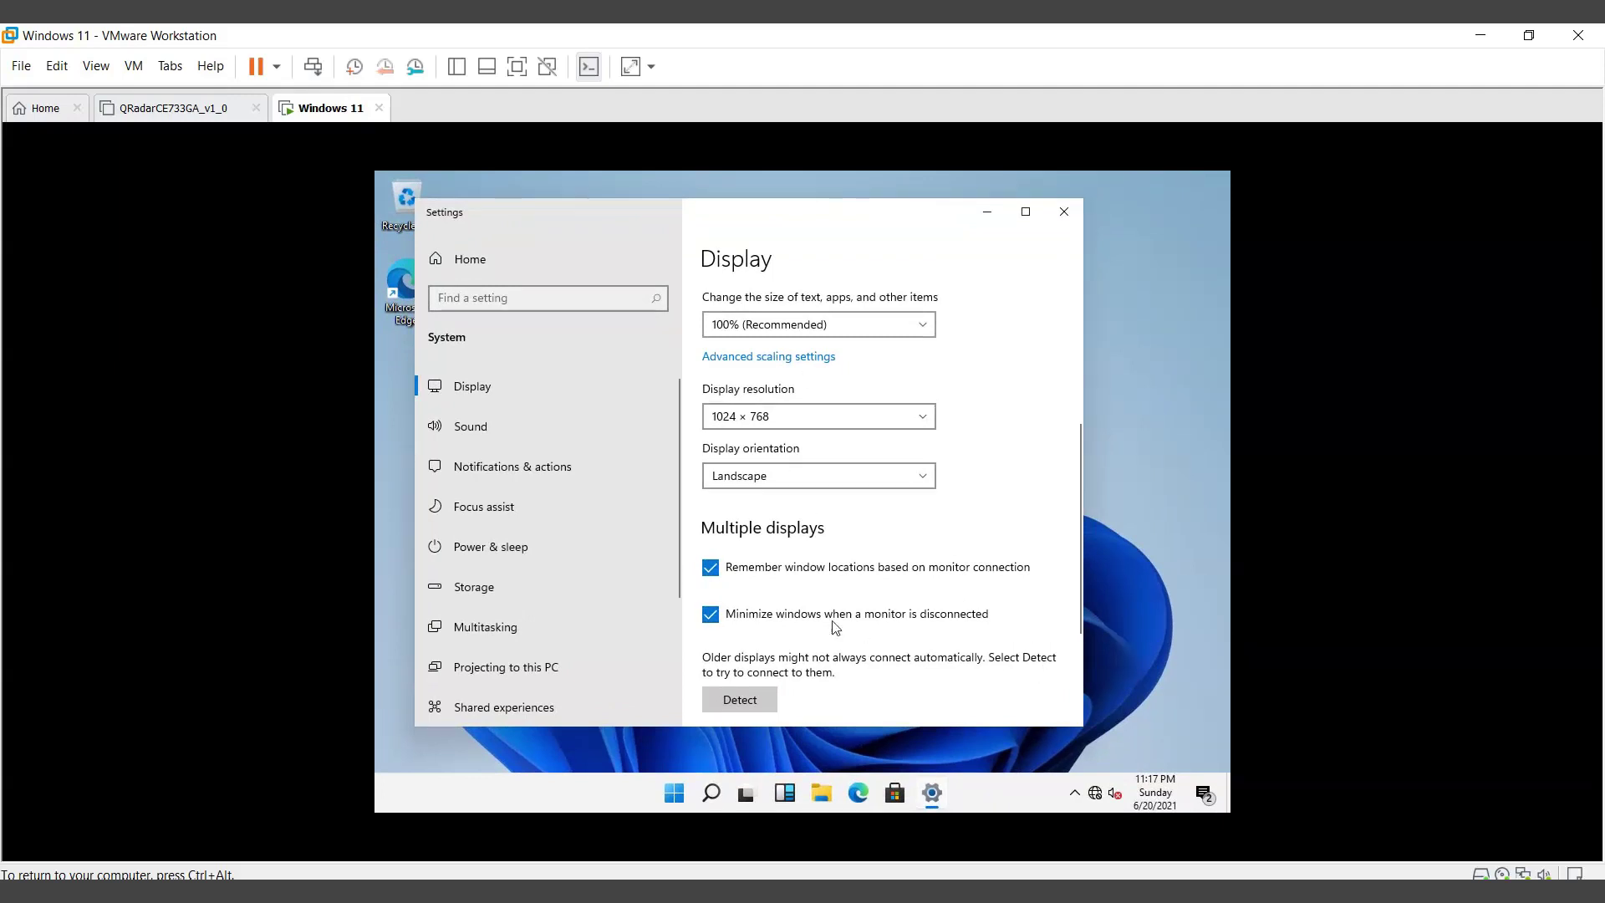
# Close the display settings window and refresh the desktop
pyautogui.click(1063, 213)
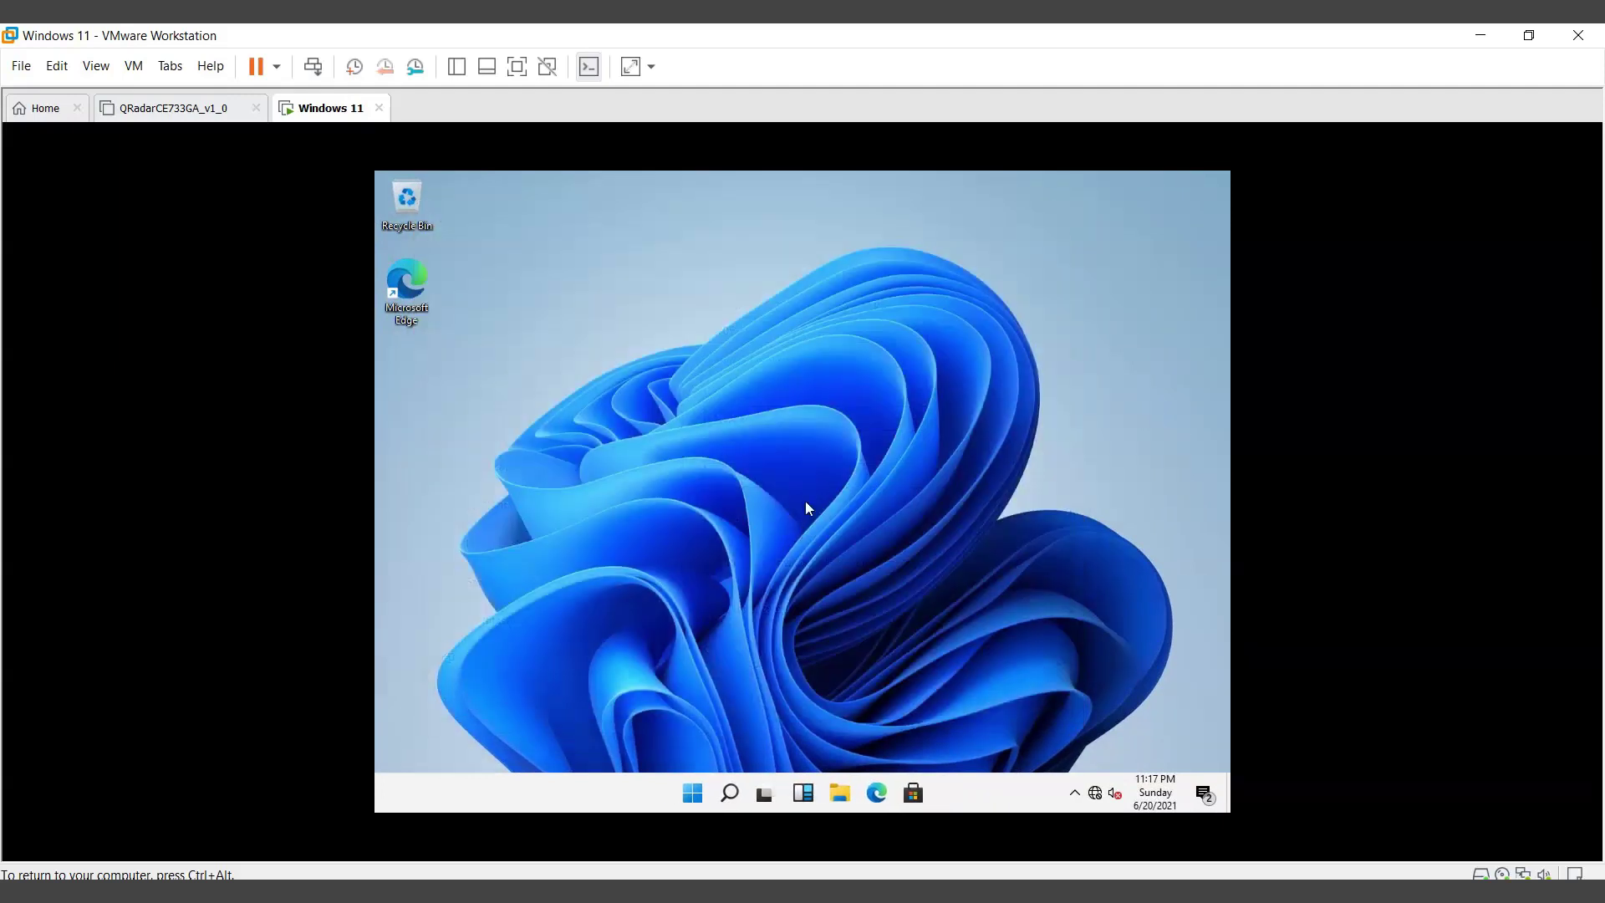
pyautogui.rightClick(642, 299)
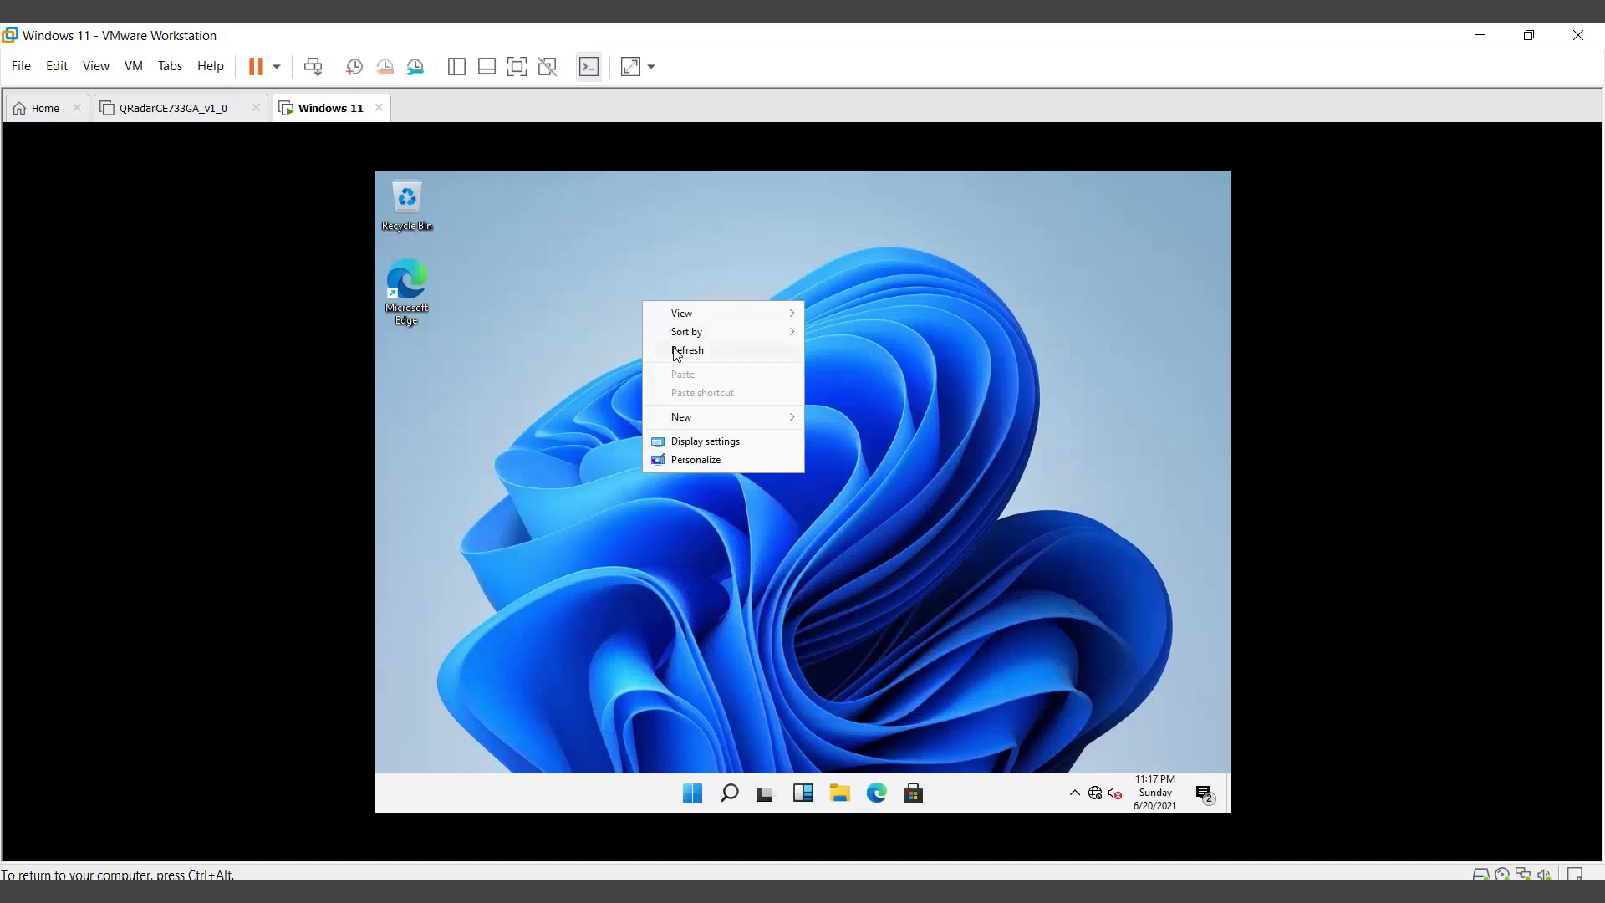
pyautogui.click(677, 347)
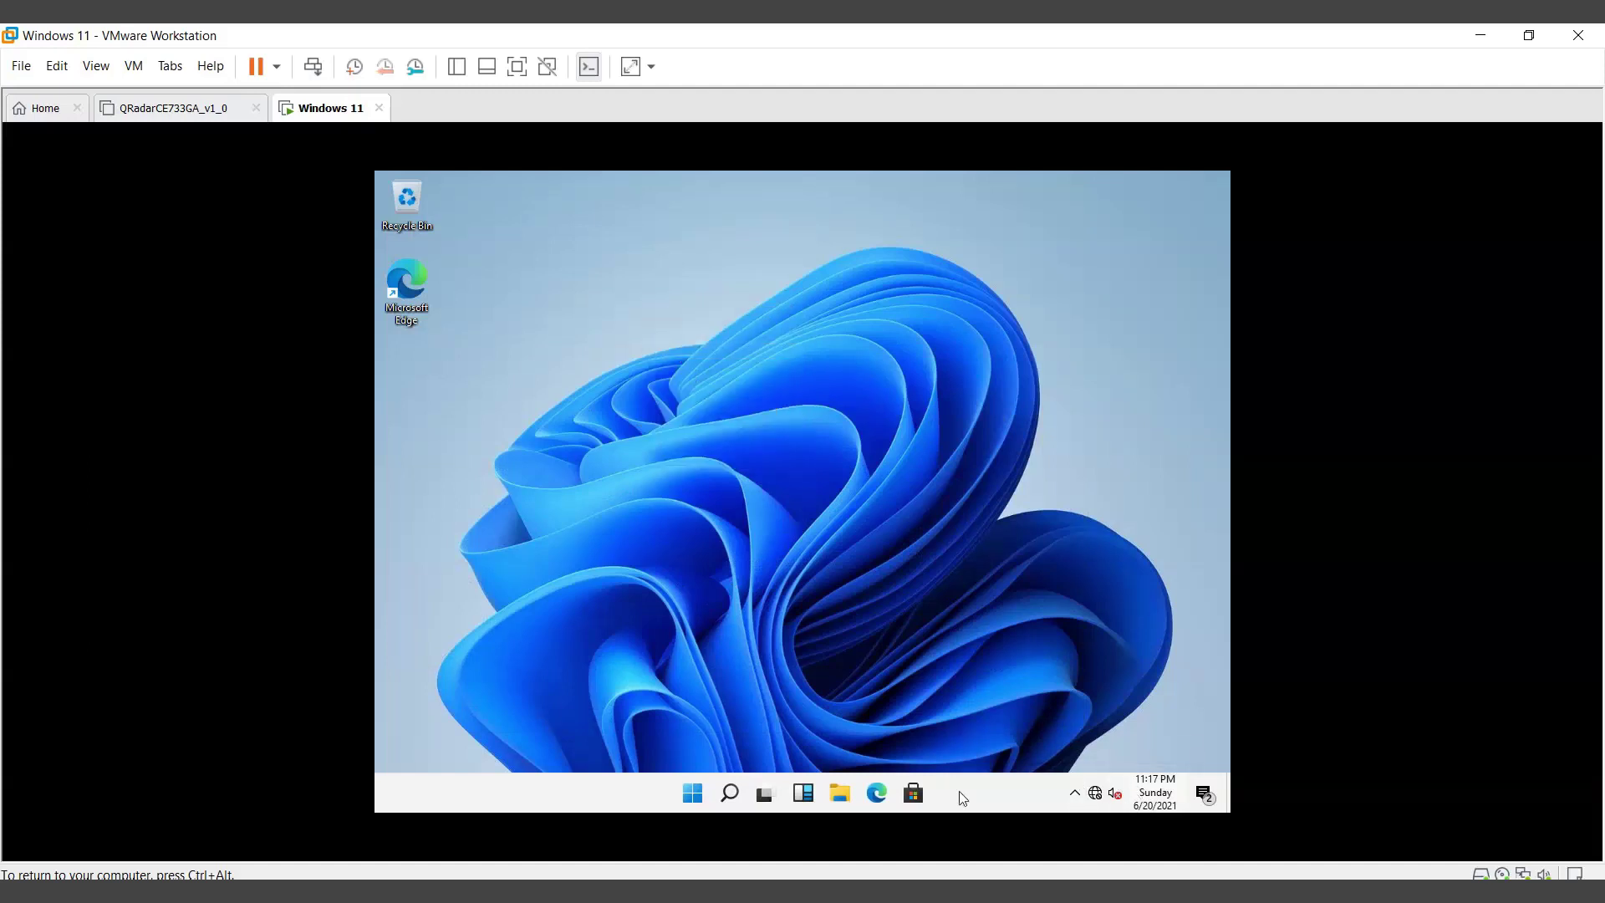
pyautogui.click(695, 799)
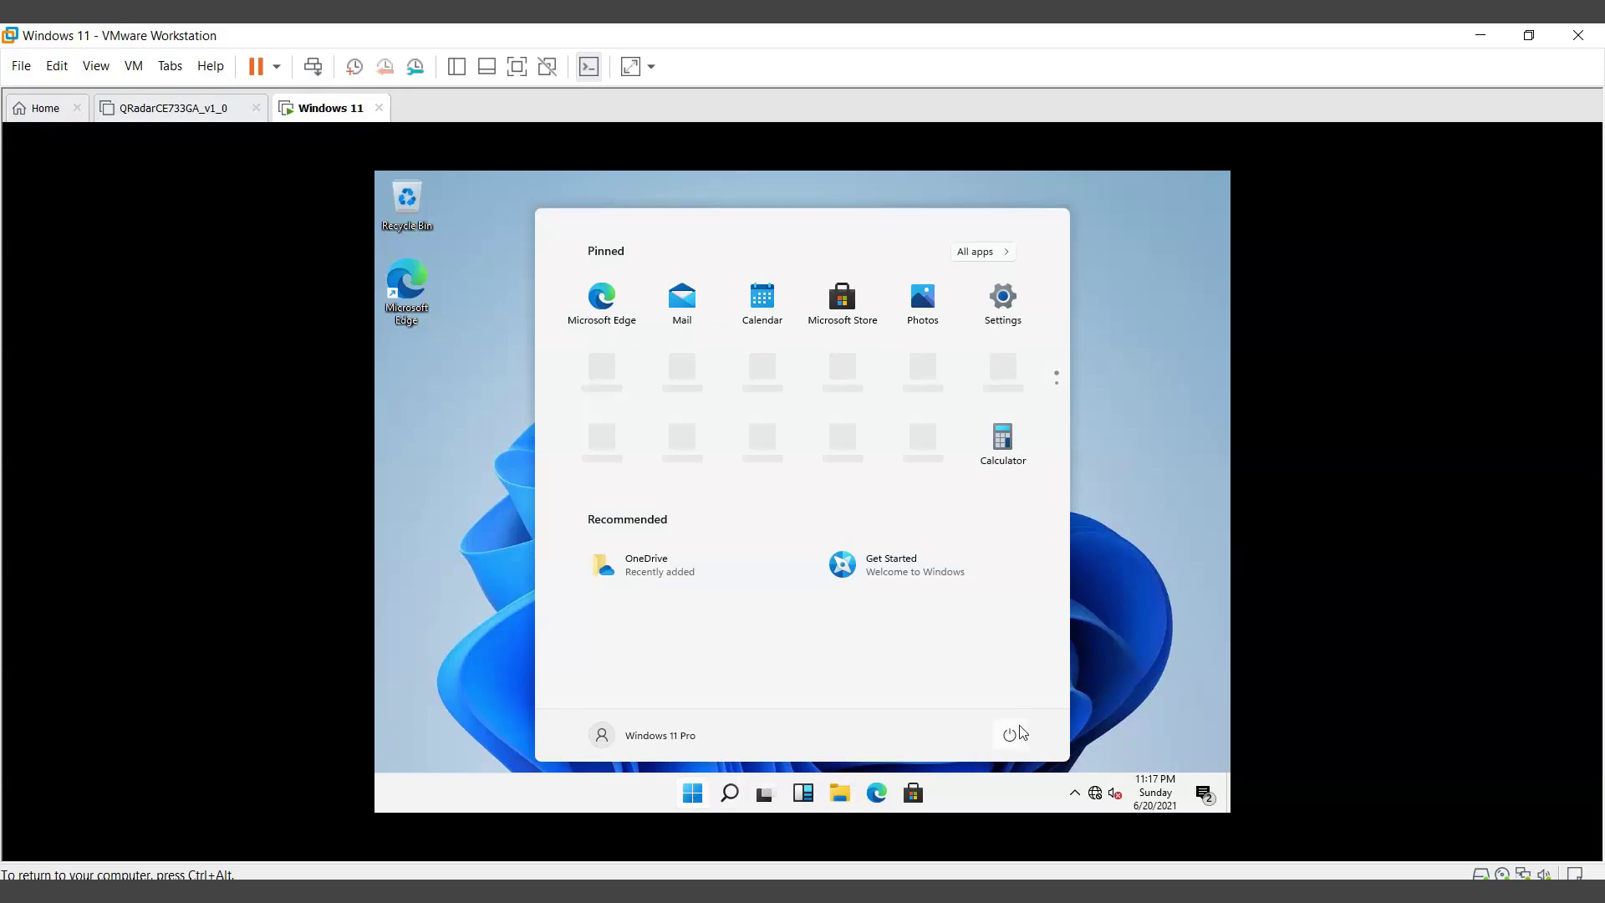
pyautogui.click(422, 500)
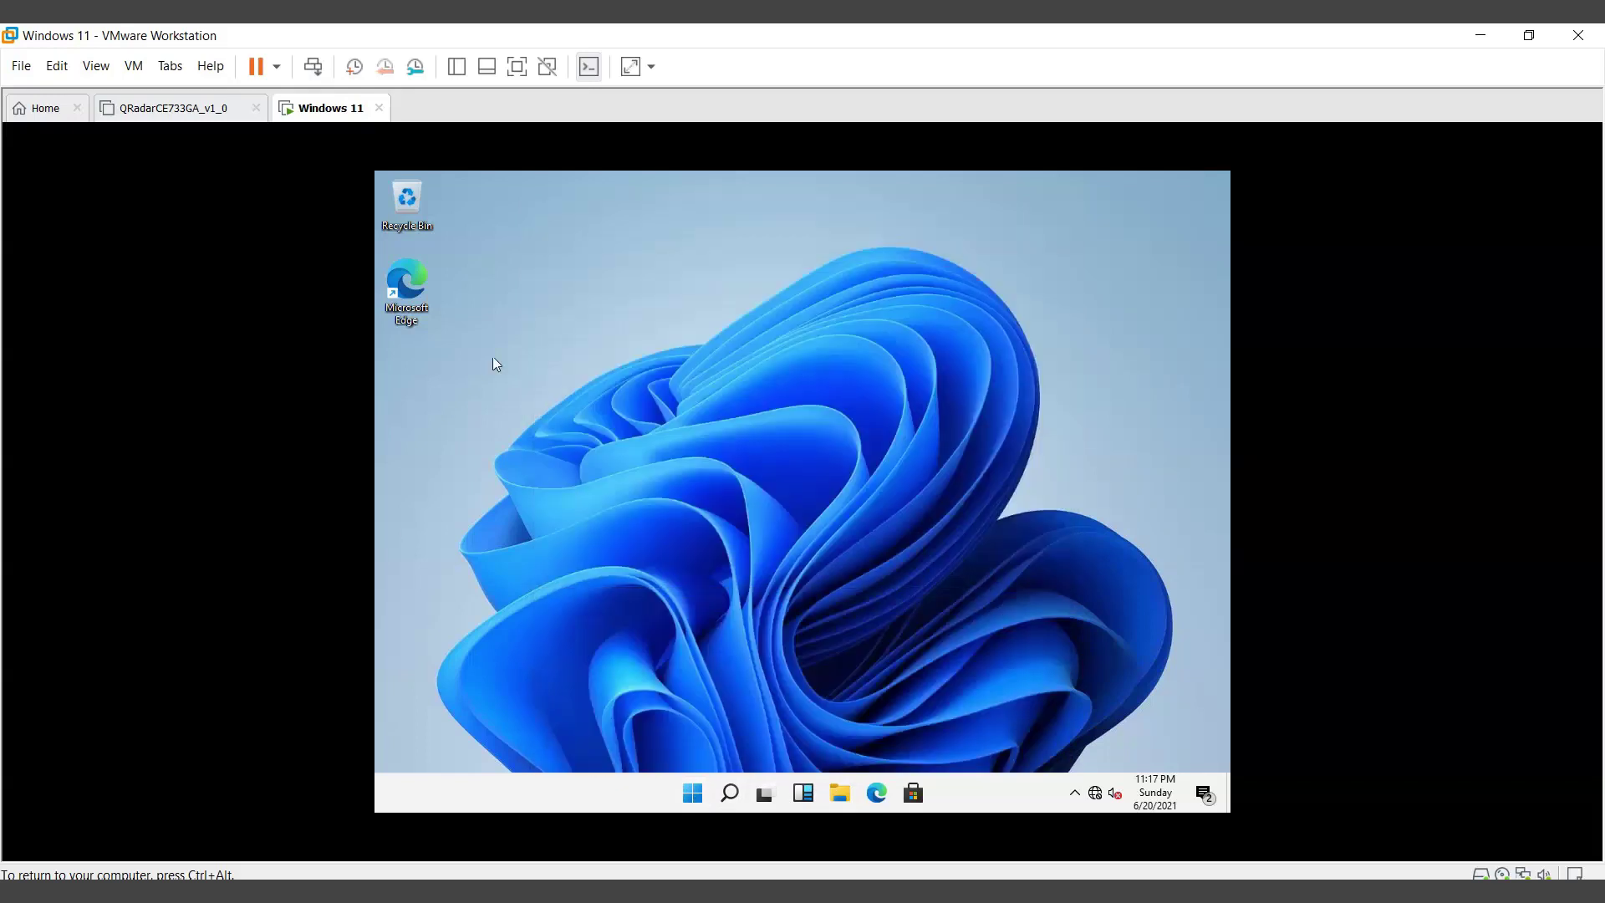
# Refresh the desktop and open its personalization settings
pyautogui.rightClick(610, 242)
pyautogui.click(652, 294)
pyautogui.rightClick(656, 285)
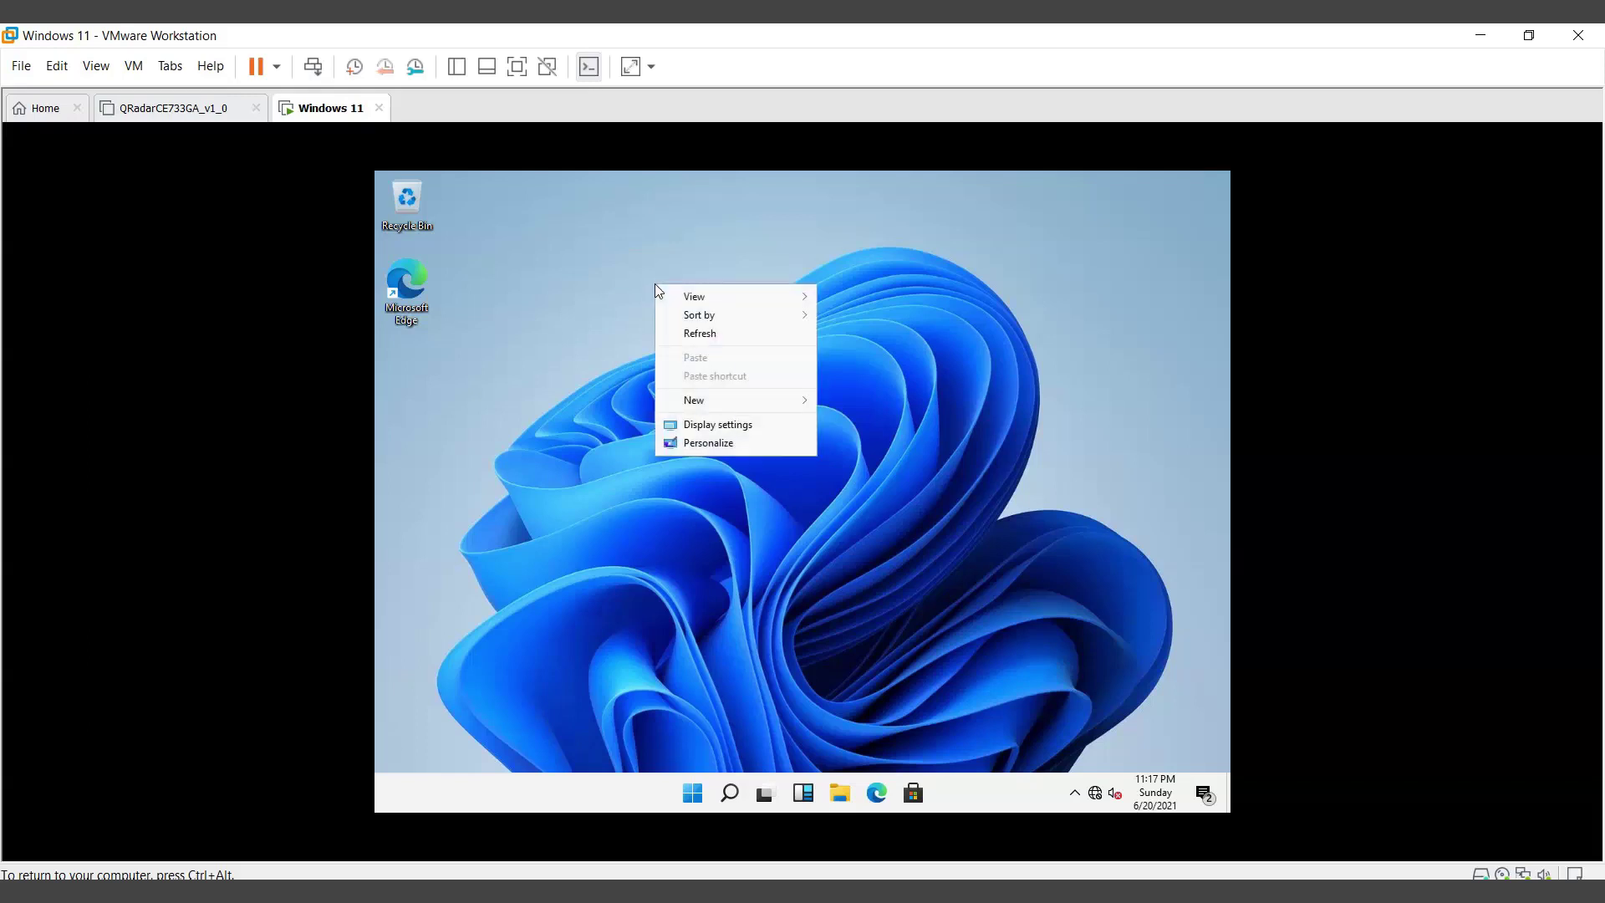
pyautogui.click(726, 449)
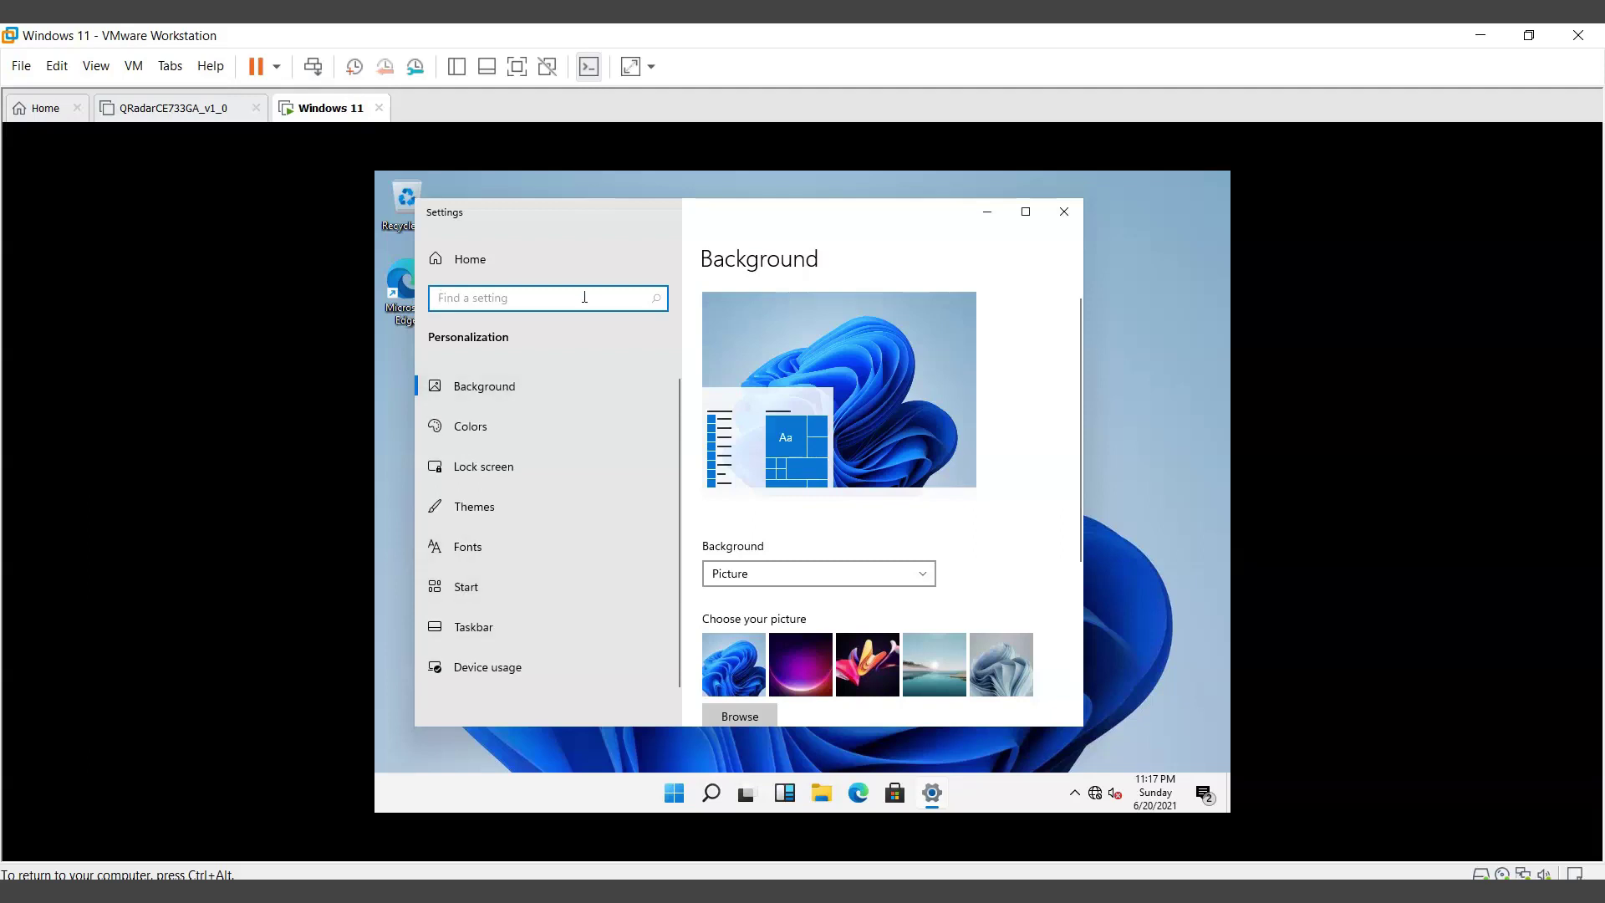
# Search the settings for "icon" from the Personalization page
pyautogui.scroll(-3, 870, 494)
pyautogui.scroll(5, 882, 577)
pyautogui.write('i')
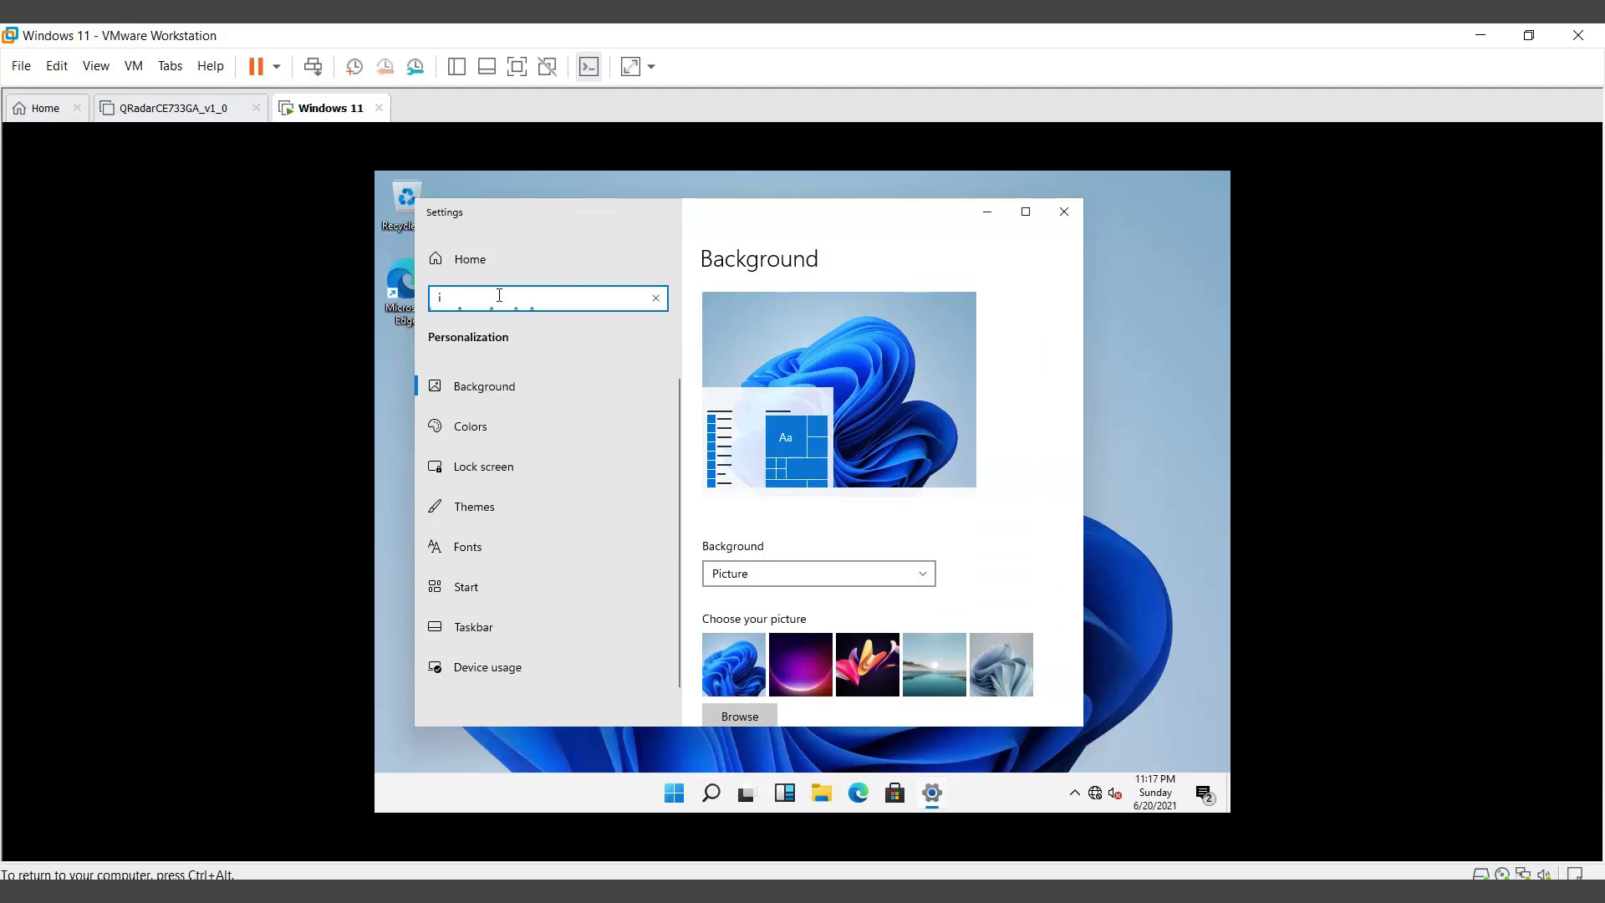
pyautogui.write('con')
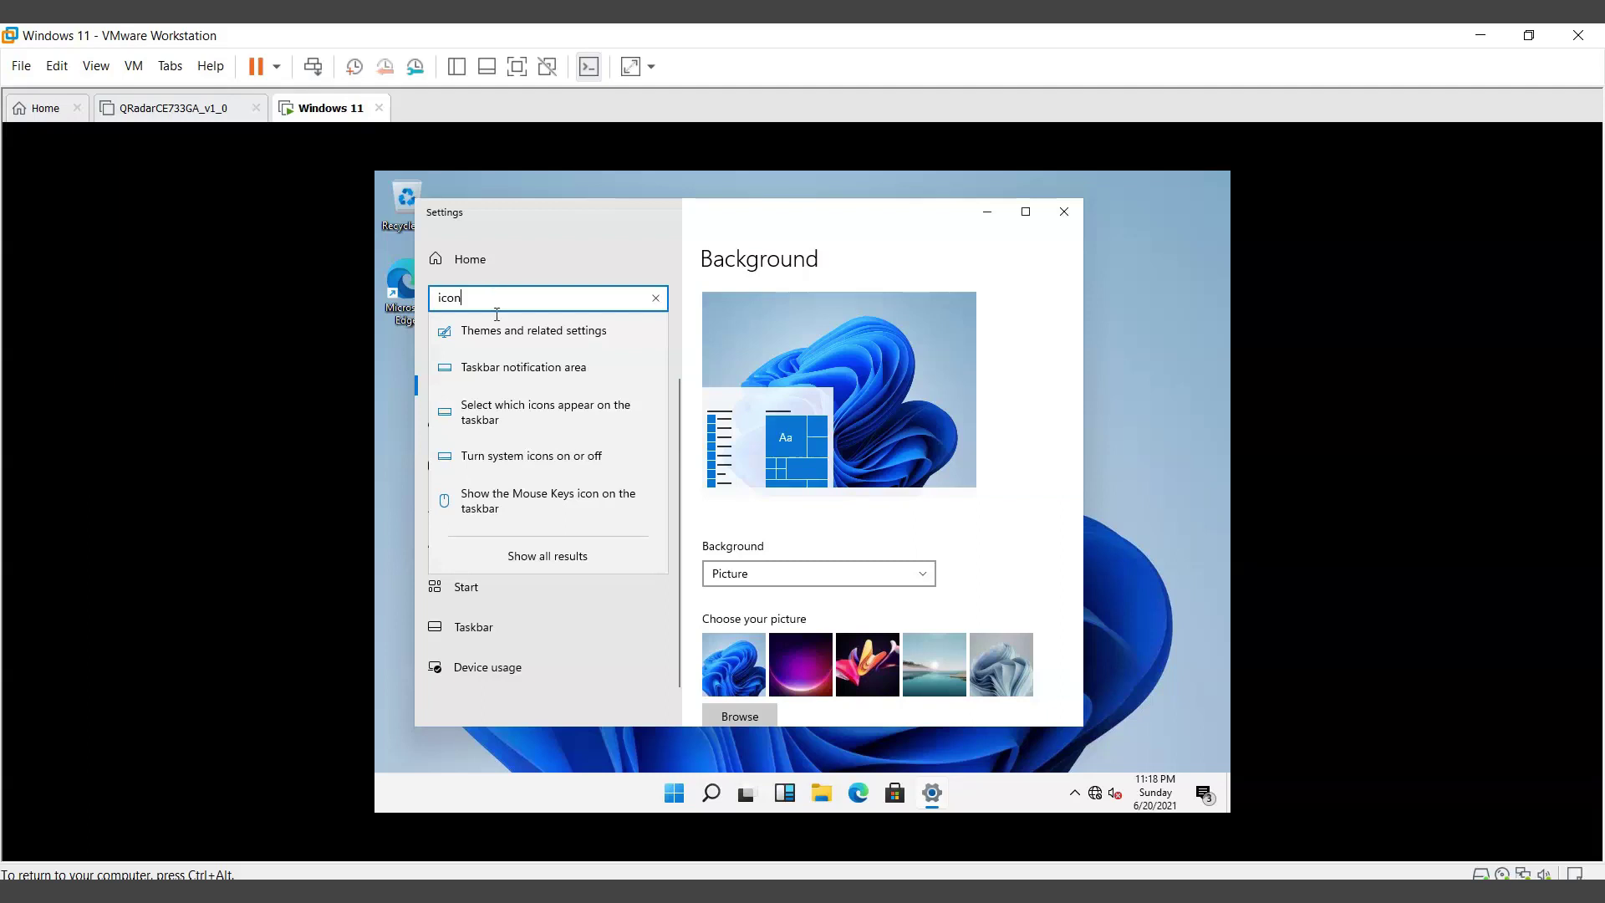
# Return to the Settings home page and look through all the settings categories
pyautogui.click(592, 254)
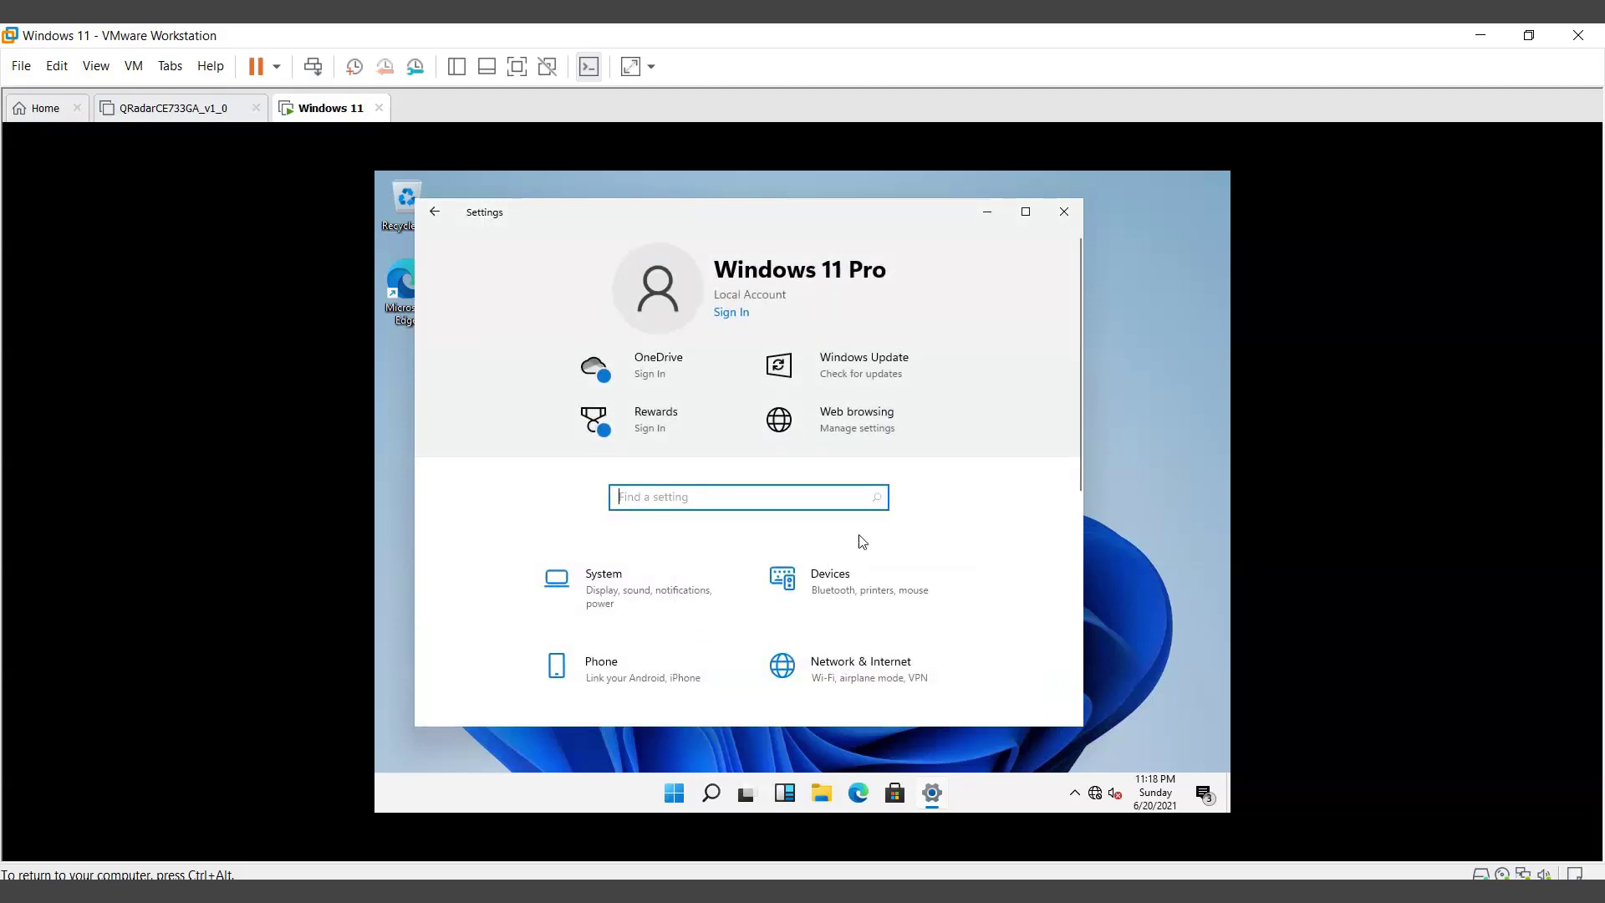
pyautogui.scroll(-4, 870, 544)
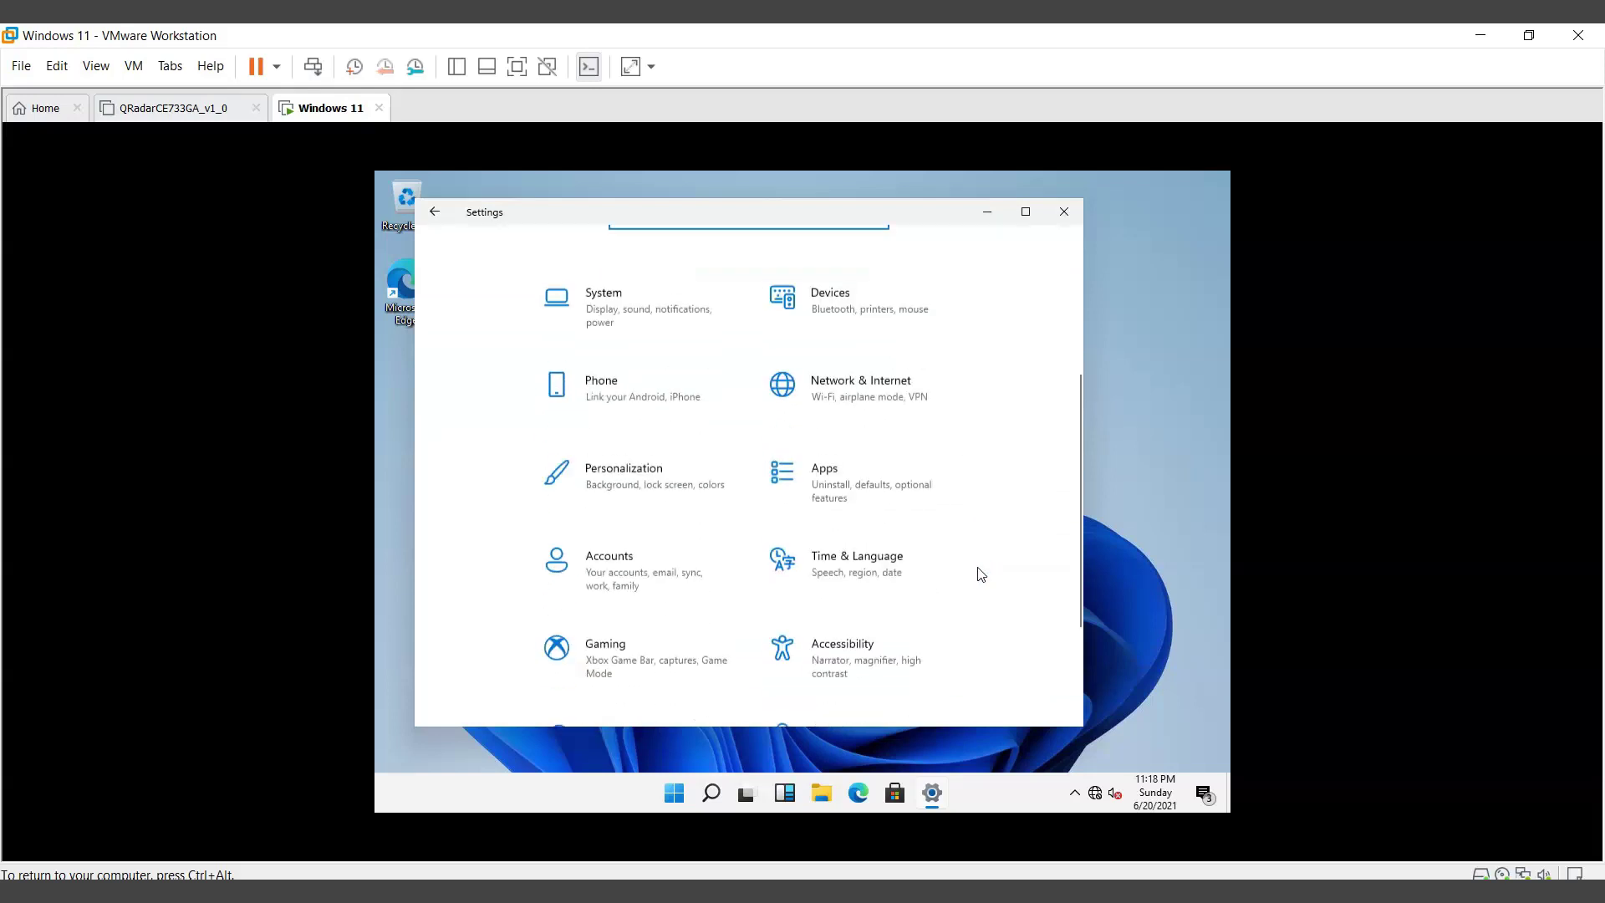
pyautogui.scroll(-3, 981, 572)
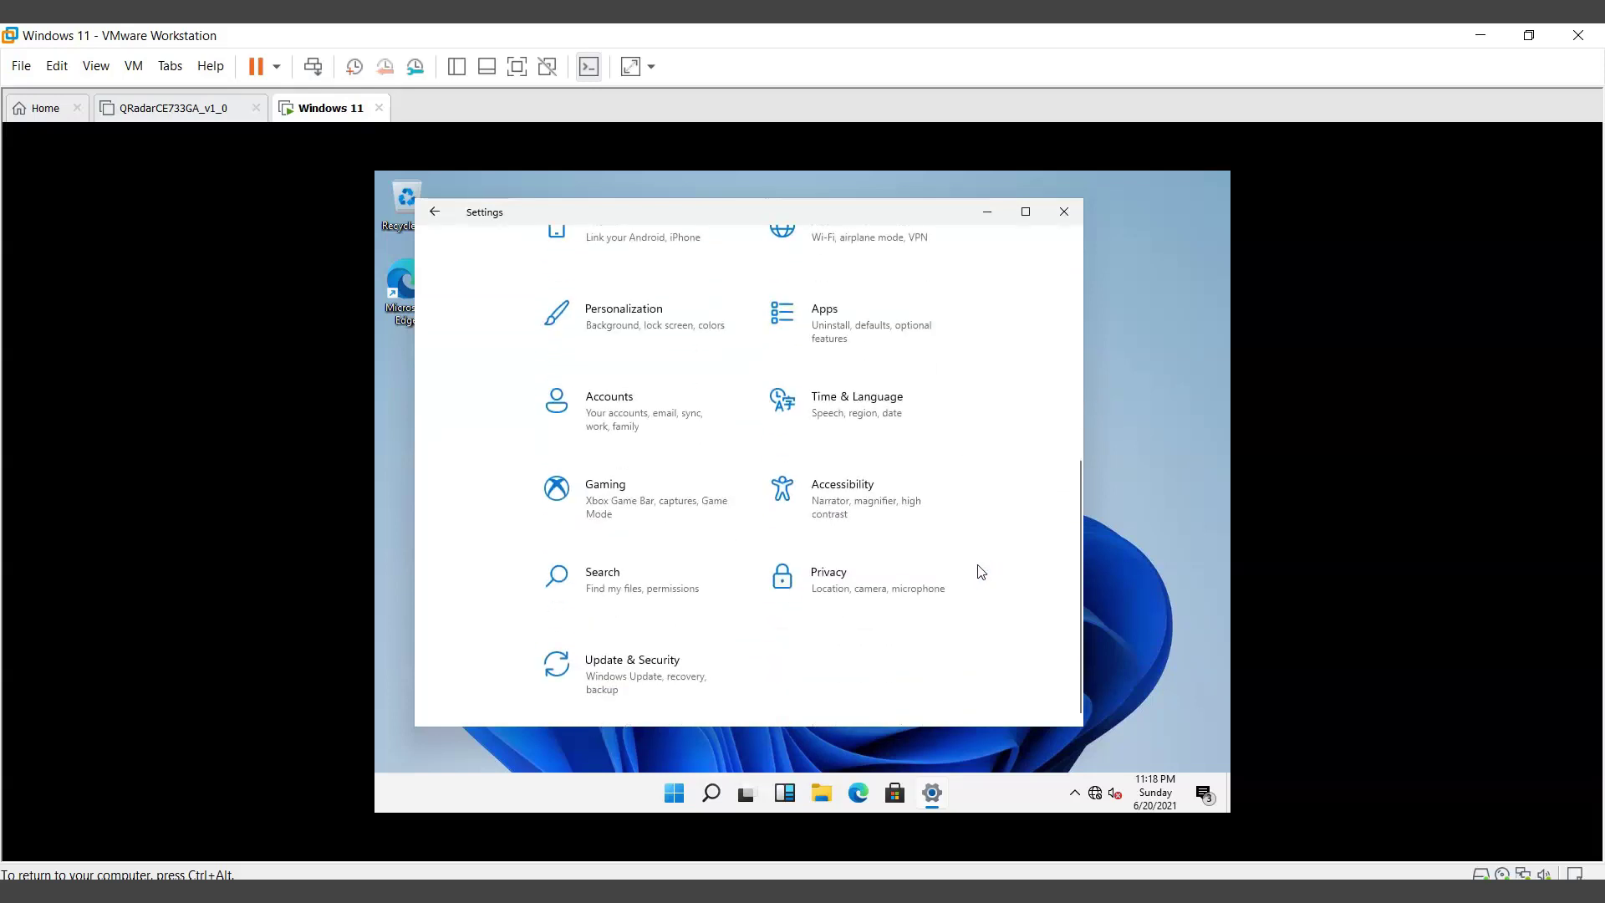
pyautogui.scroll(6, 981, 572)
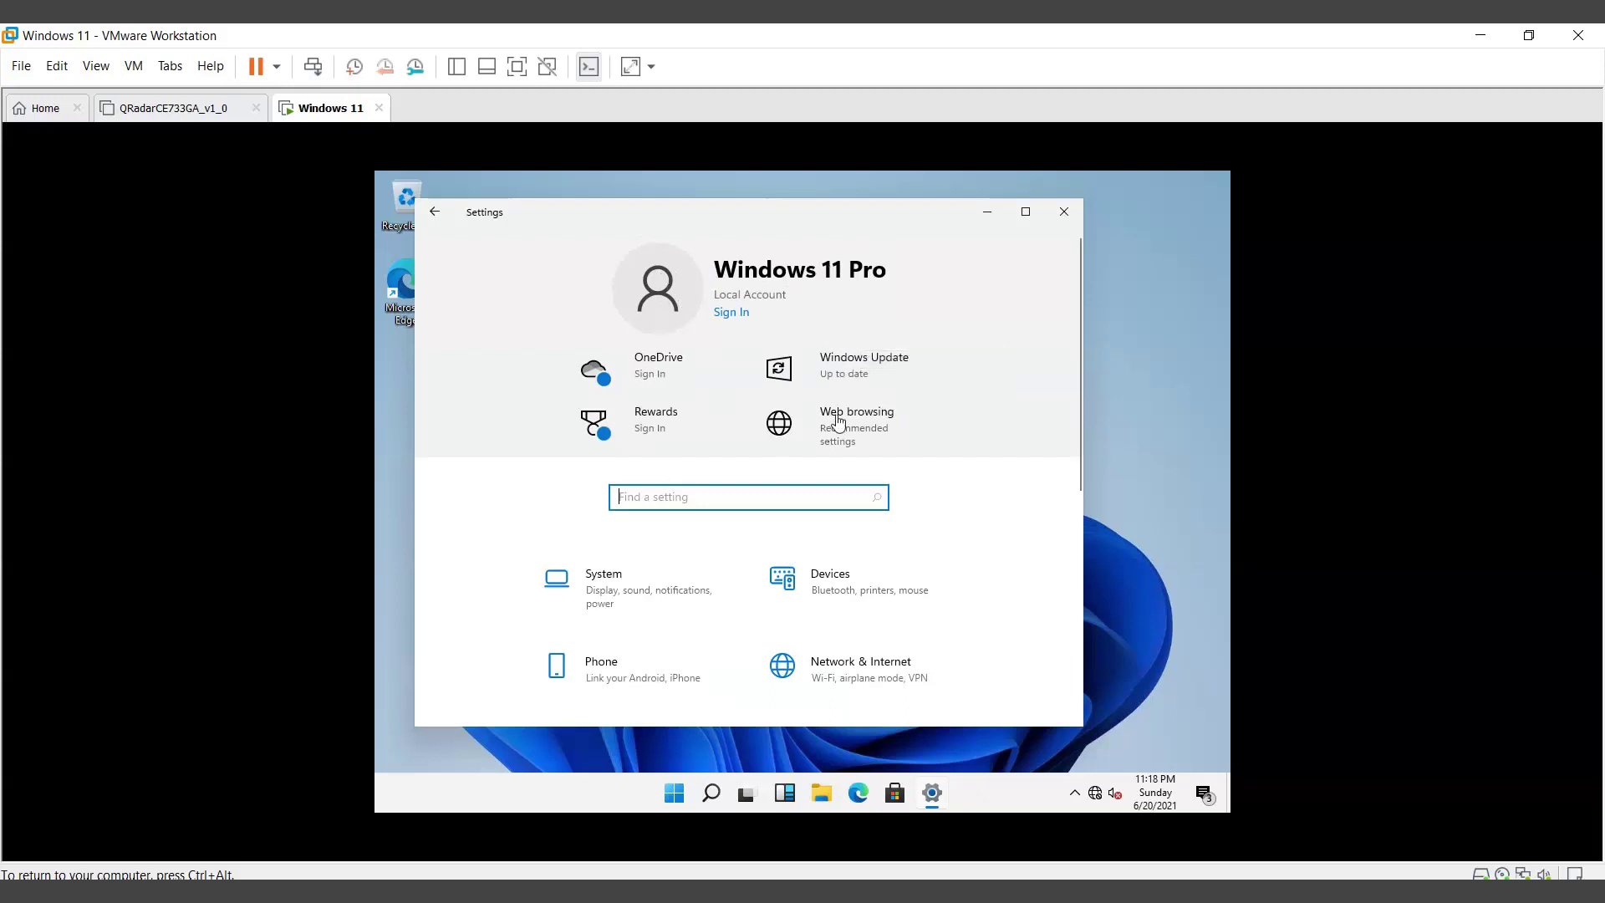
pyautogui.scroll(-5, 724, 501)
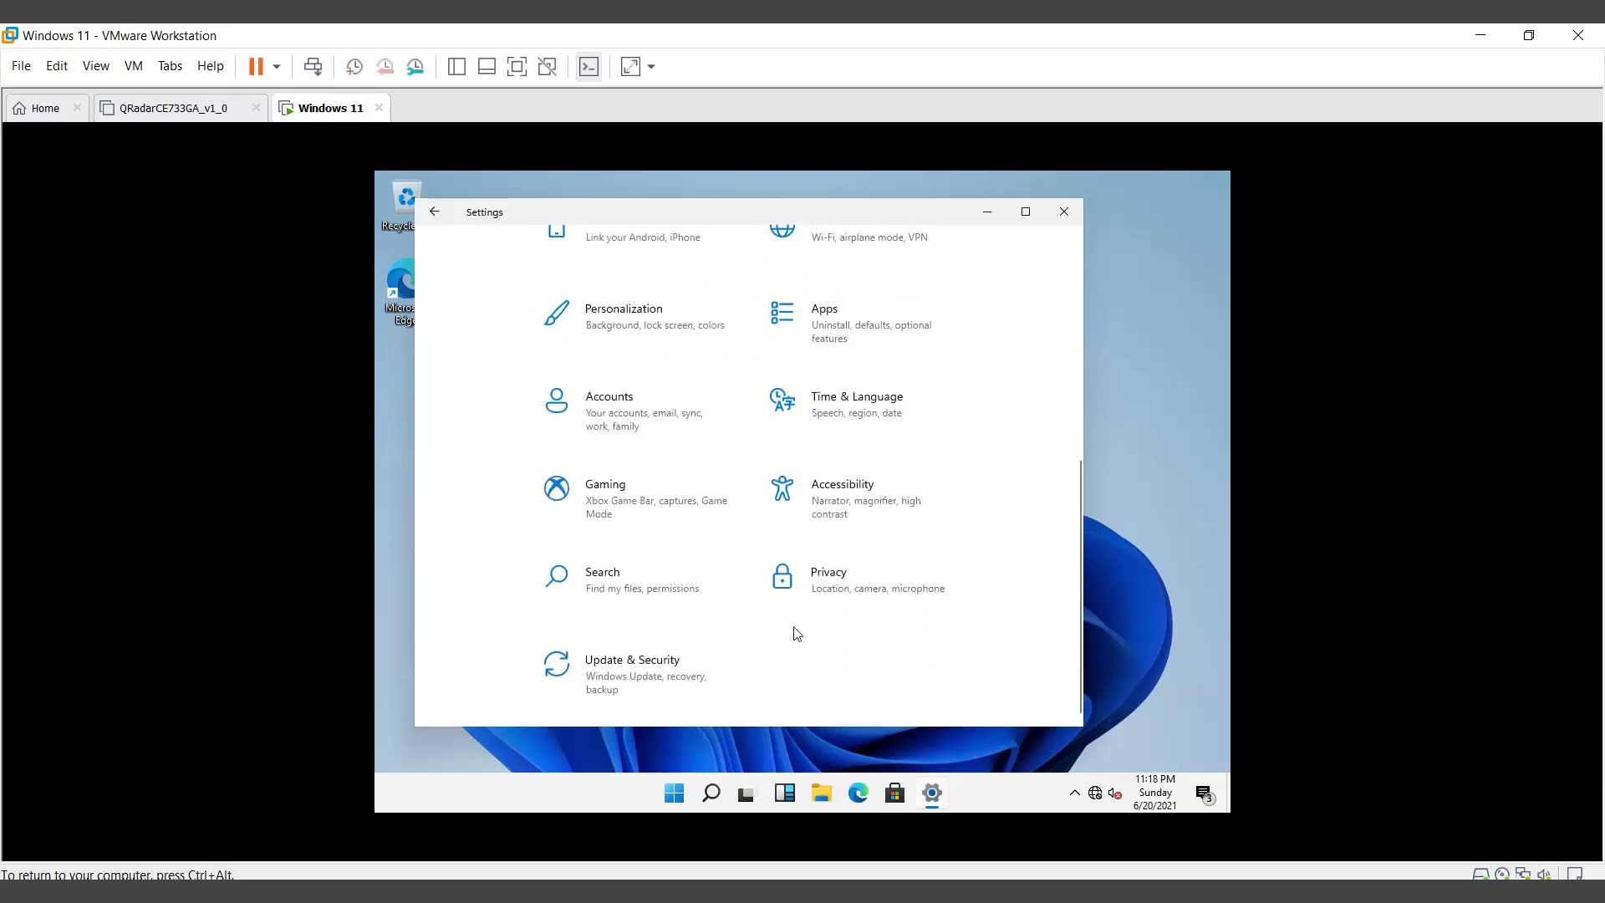
pyautogui.scroll(5, 836, 623)
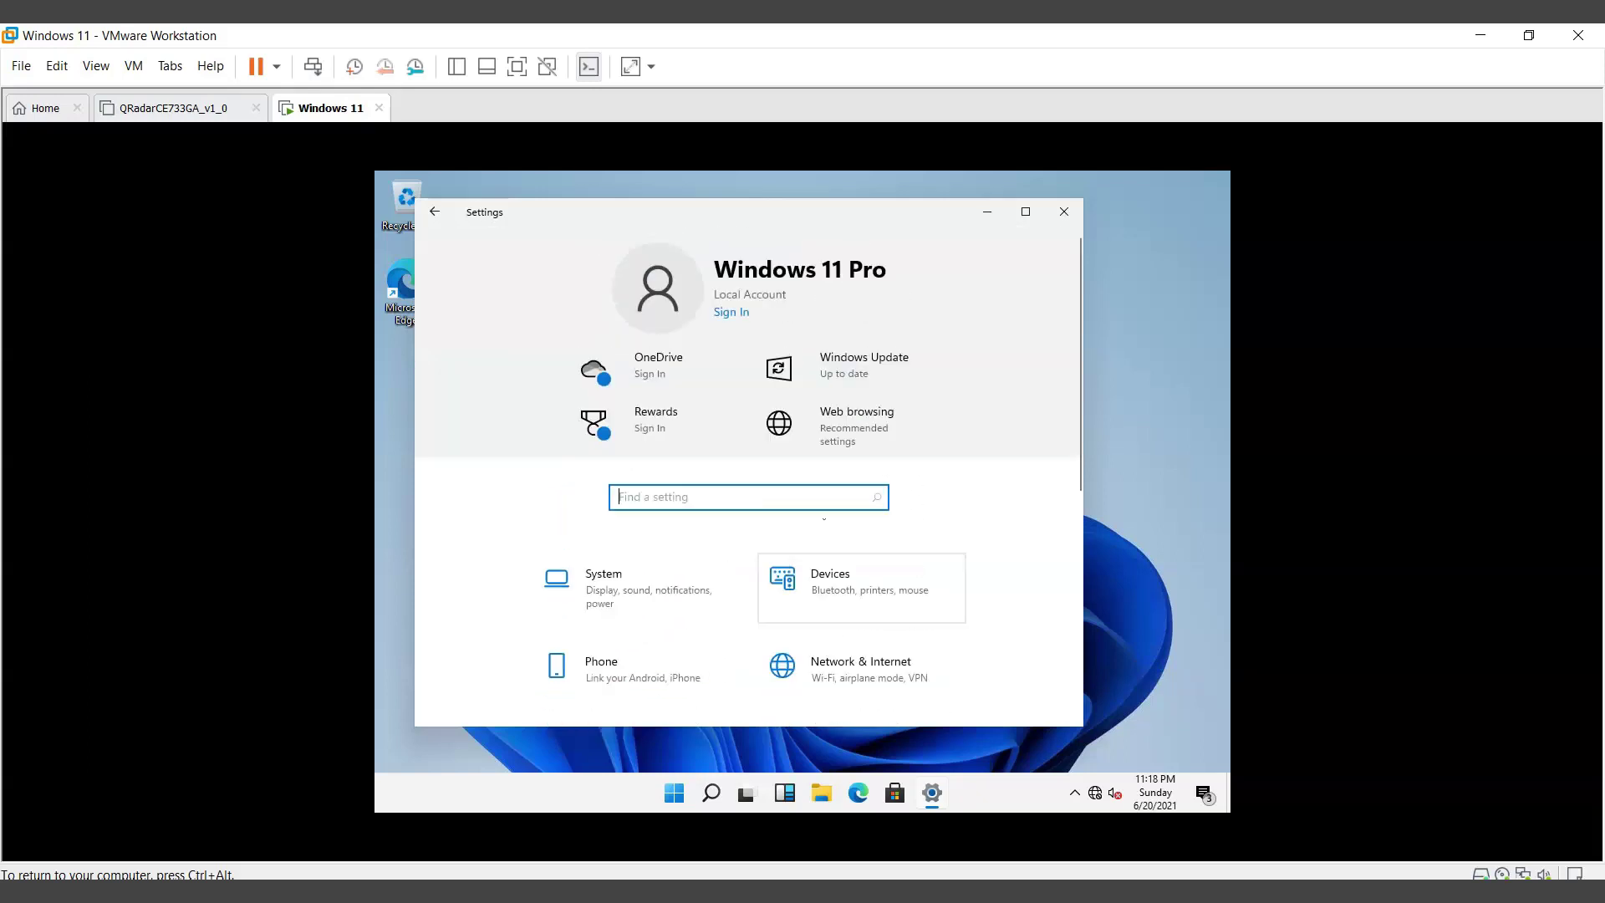
# Close the Settings window to return to the desktop
pyautogui.click(1064, 212)
pyautogui.rightClick(661, 301)
pyautogui.click(605, 335)
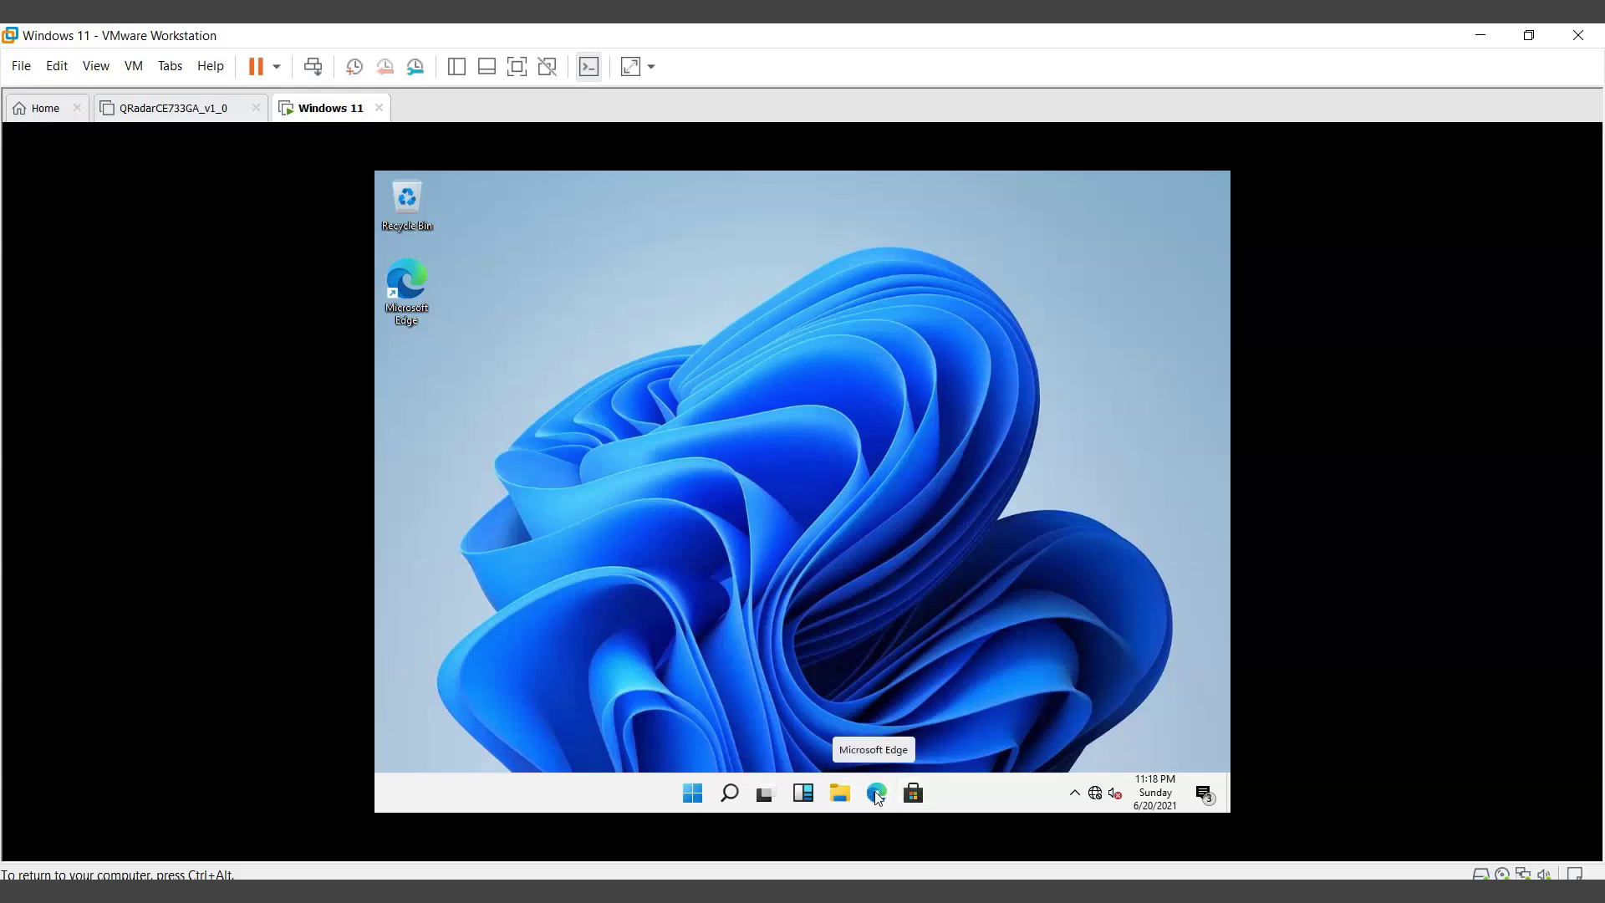
# Reopen Settings and go to the Themes page under Personalization
pyautogui.click(692, 793)
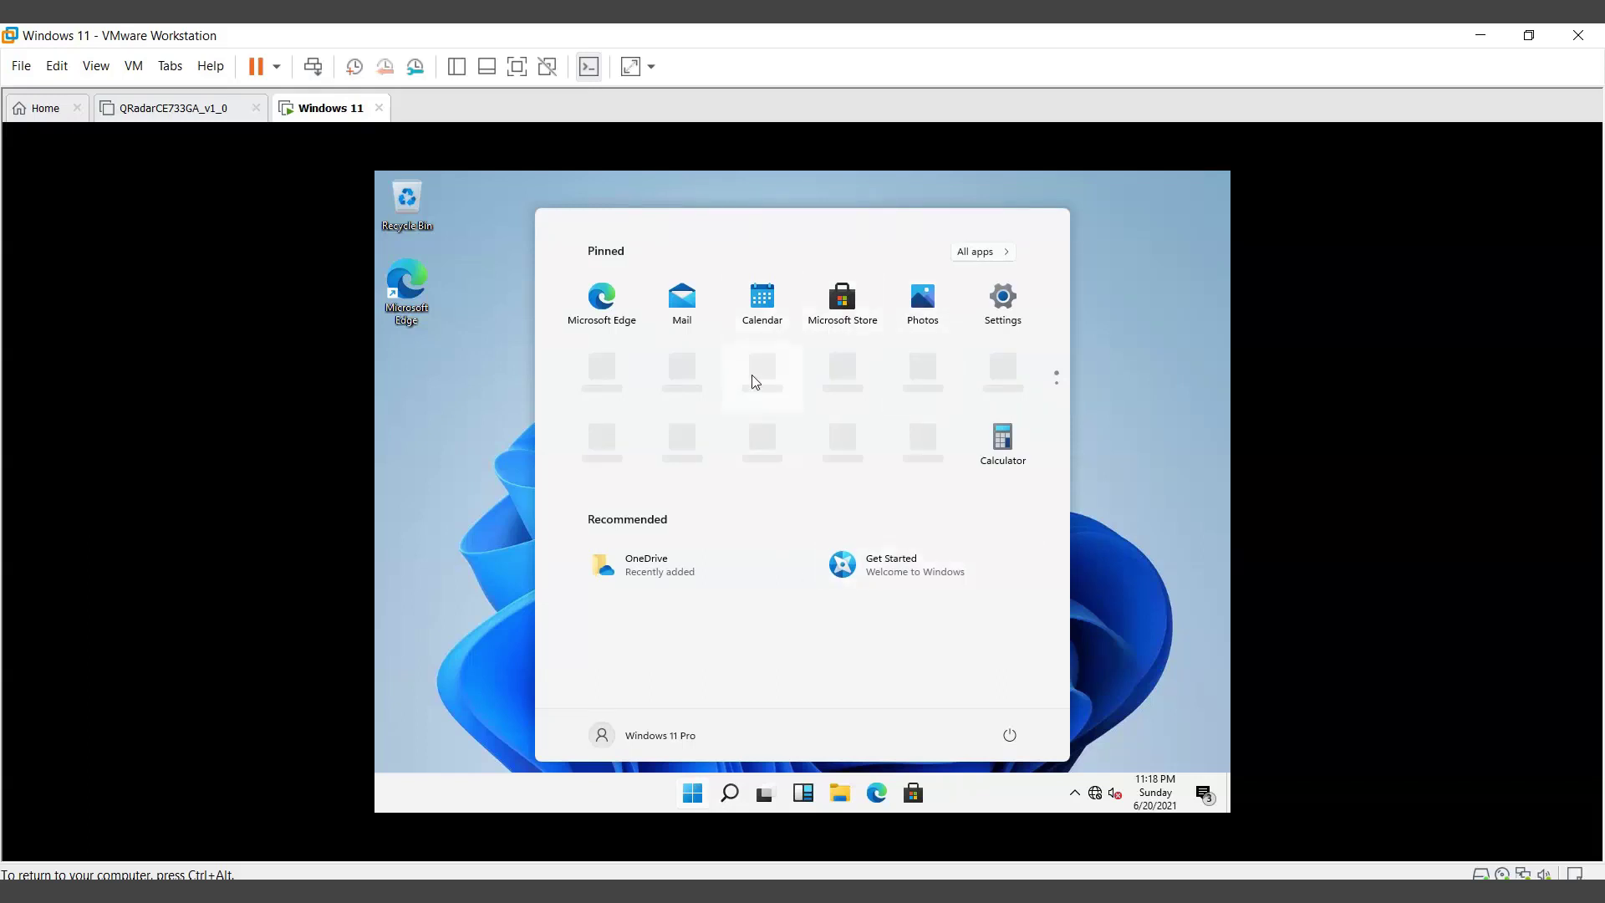
pyautogui.click(1003, 299)
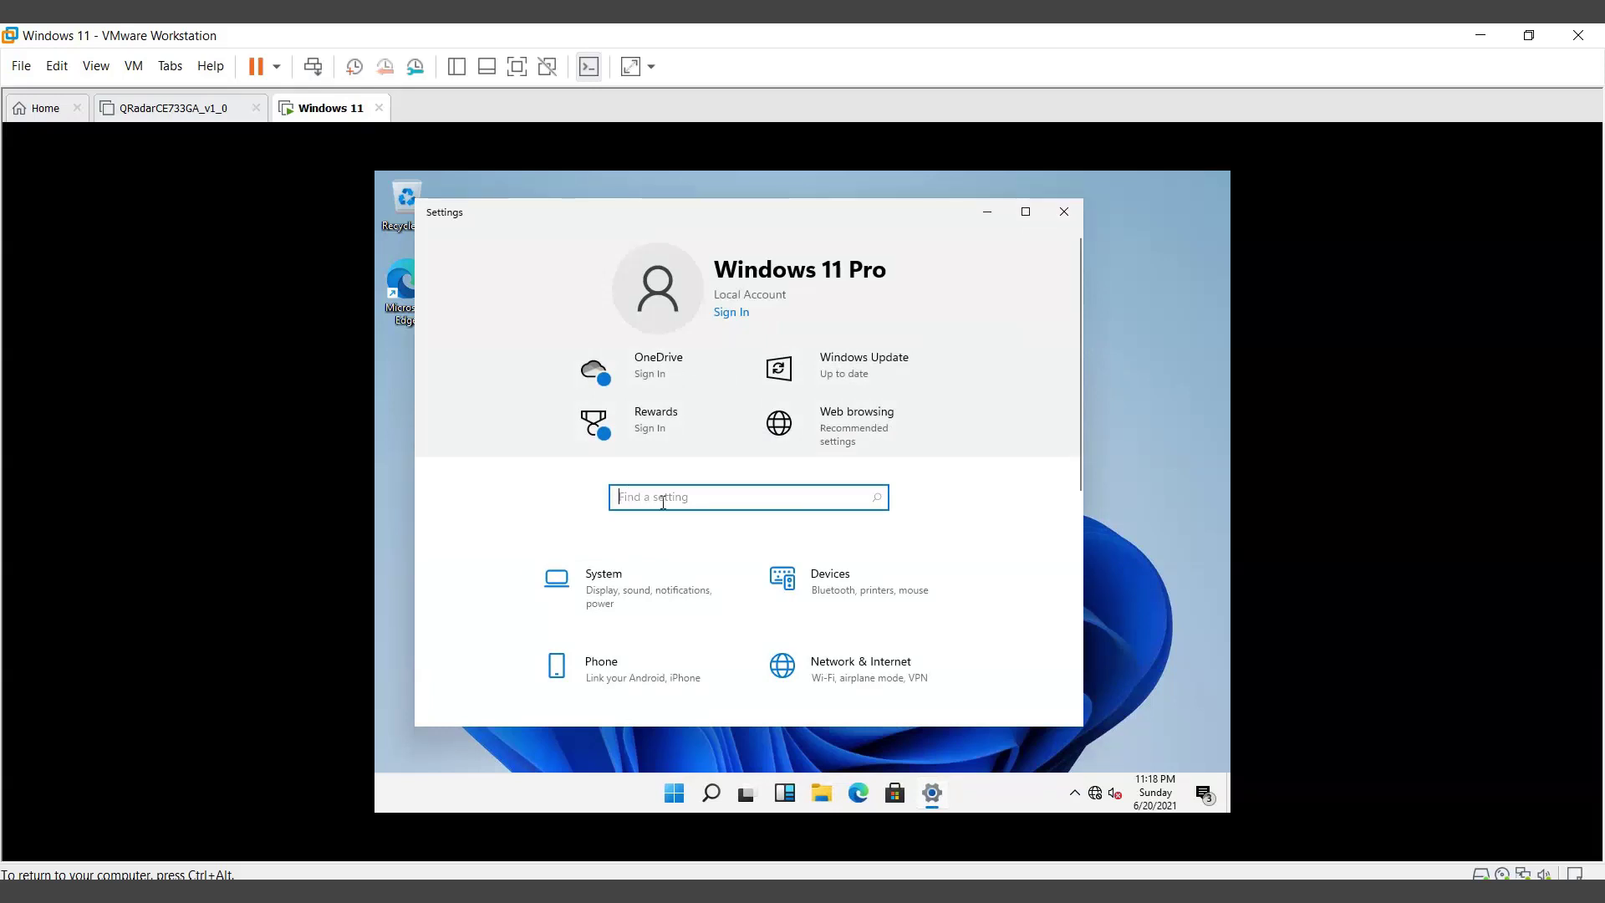
pyautogui.scroll(-2, 707, 551)
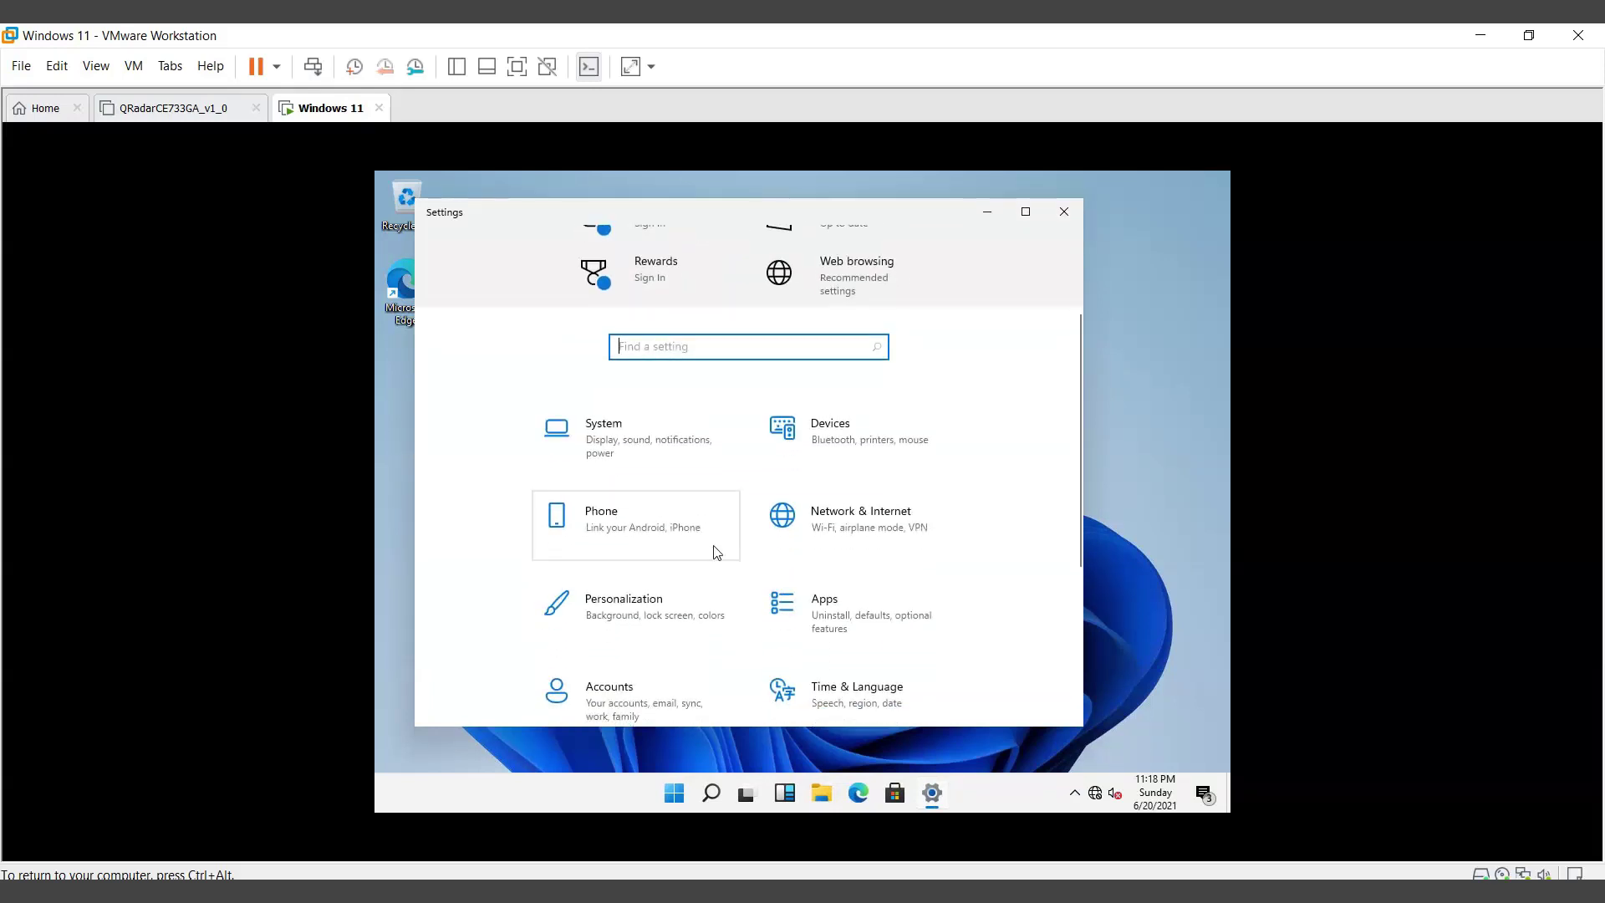
pyautogui.click(672, 621)
pyautogui.scroll(-1, 603, 500)
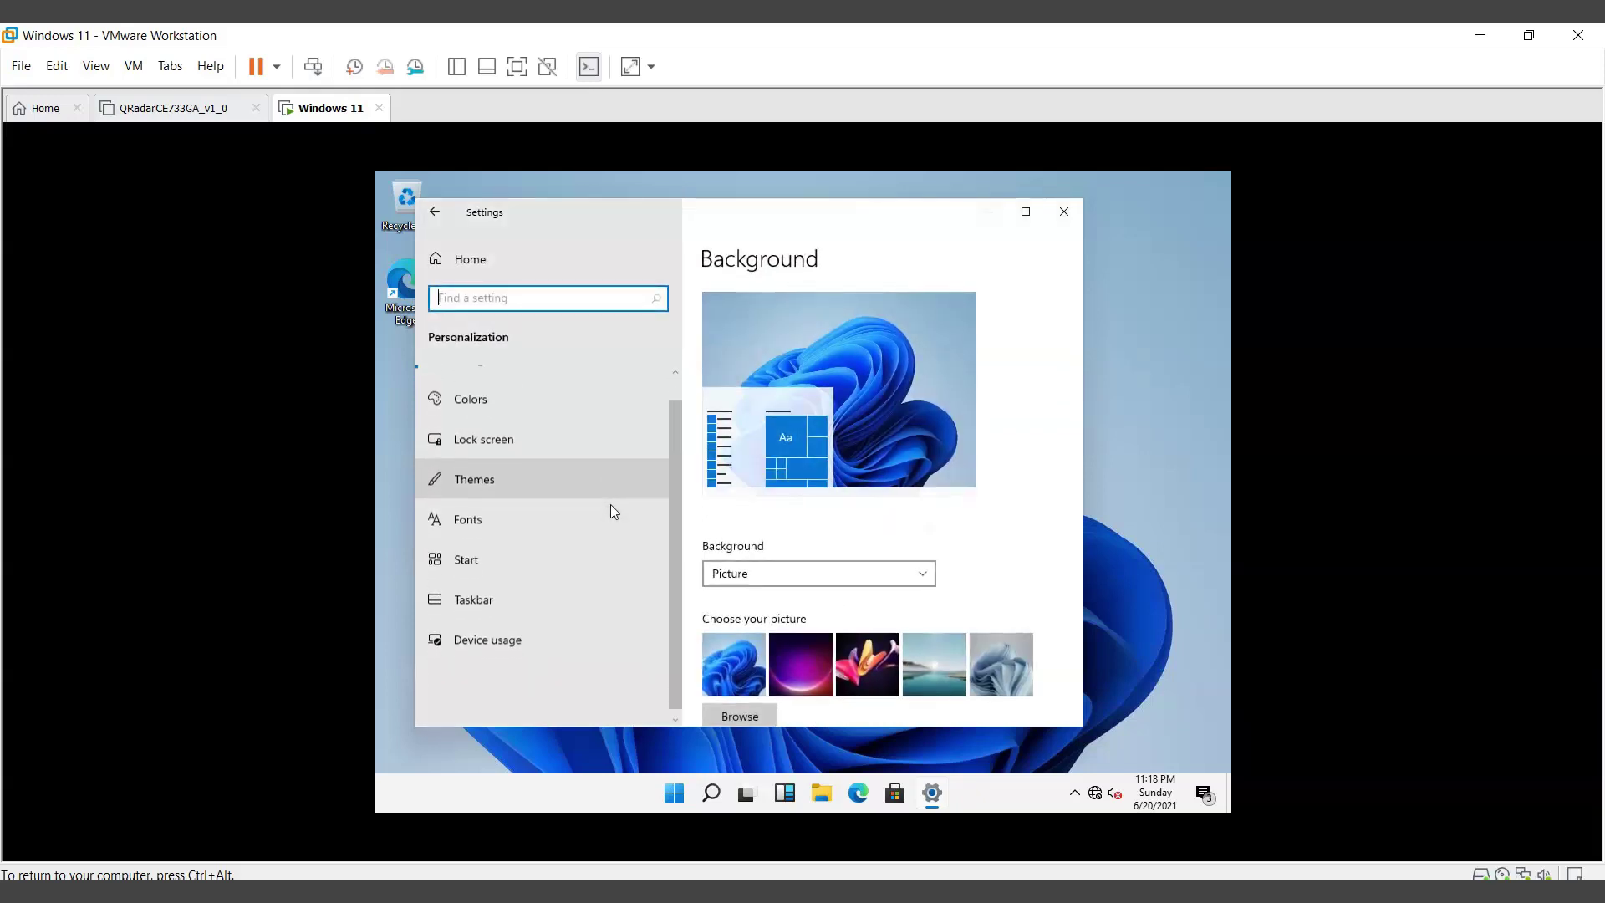
pyautogui.click(492, 475)
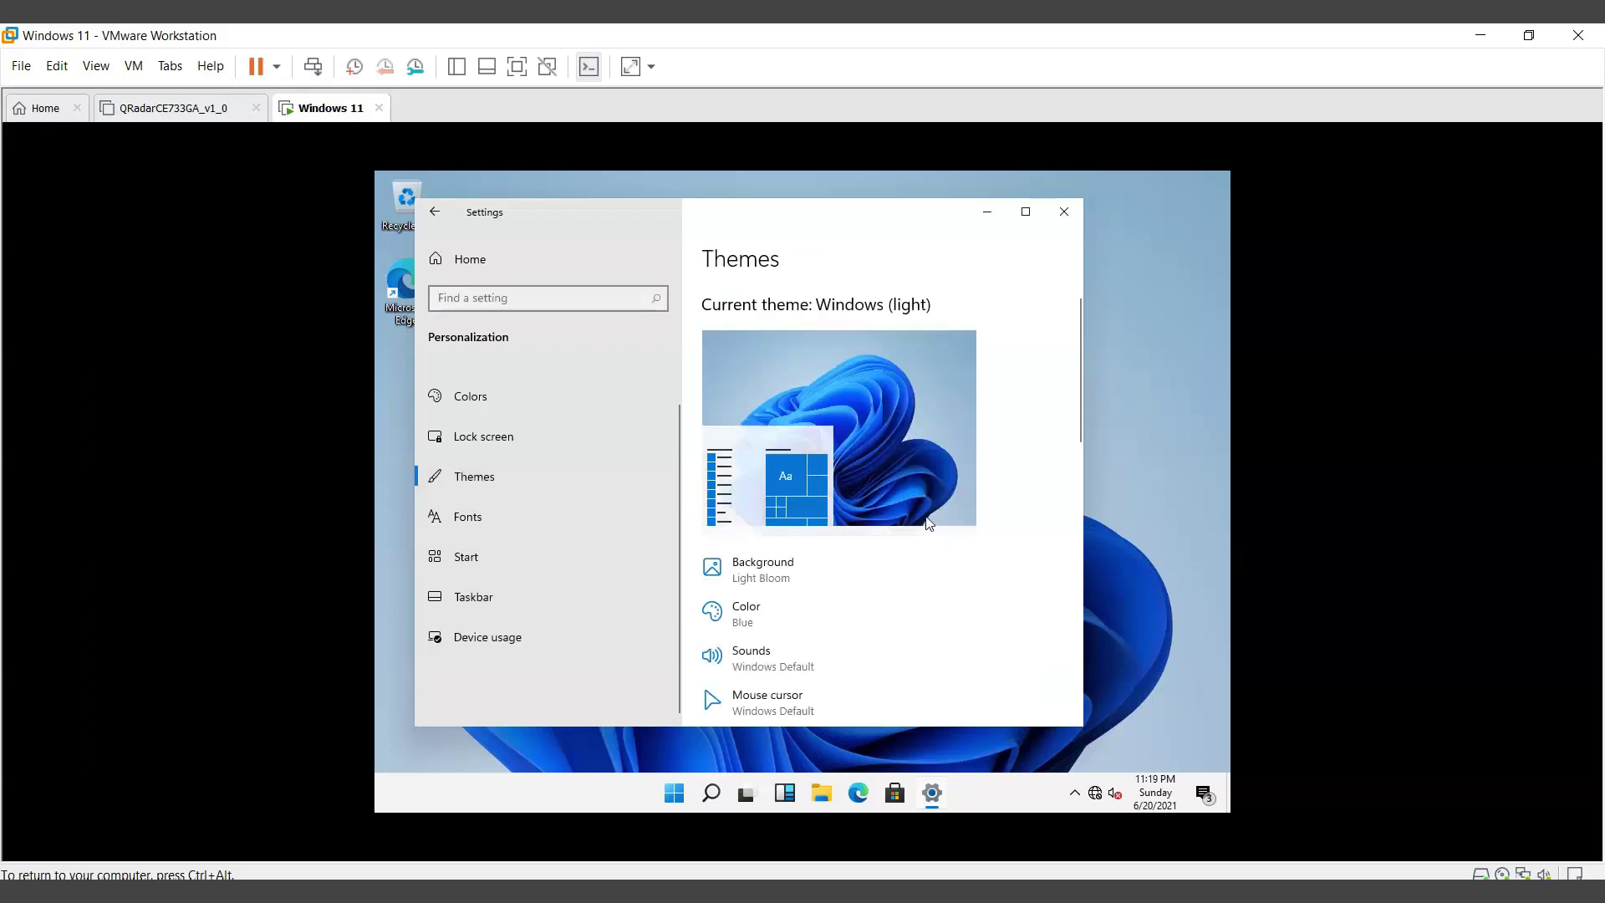
# Open the desktop icon settings and enable the Computer, User's Files, Network and Control Panel icons alongside the Recycle Bin
pyautogui.scroll(-3, 959, 623)
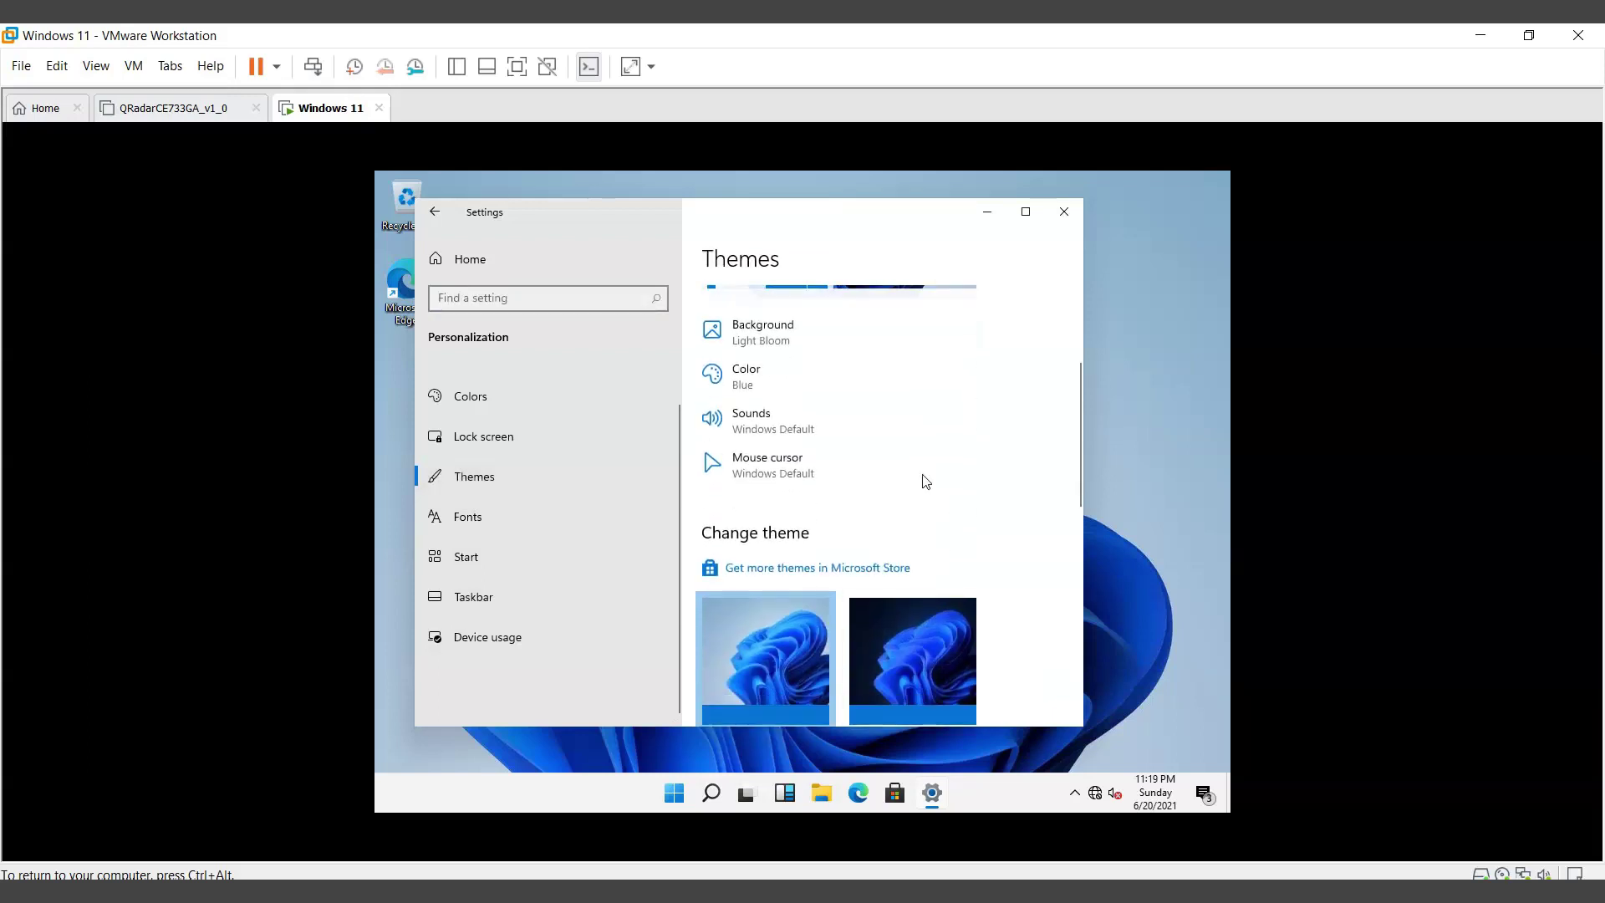
pyautogui.scroll(-8, 926, 482)
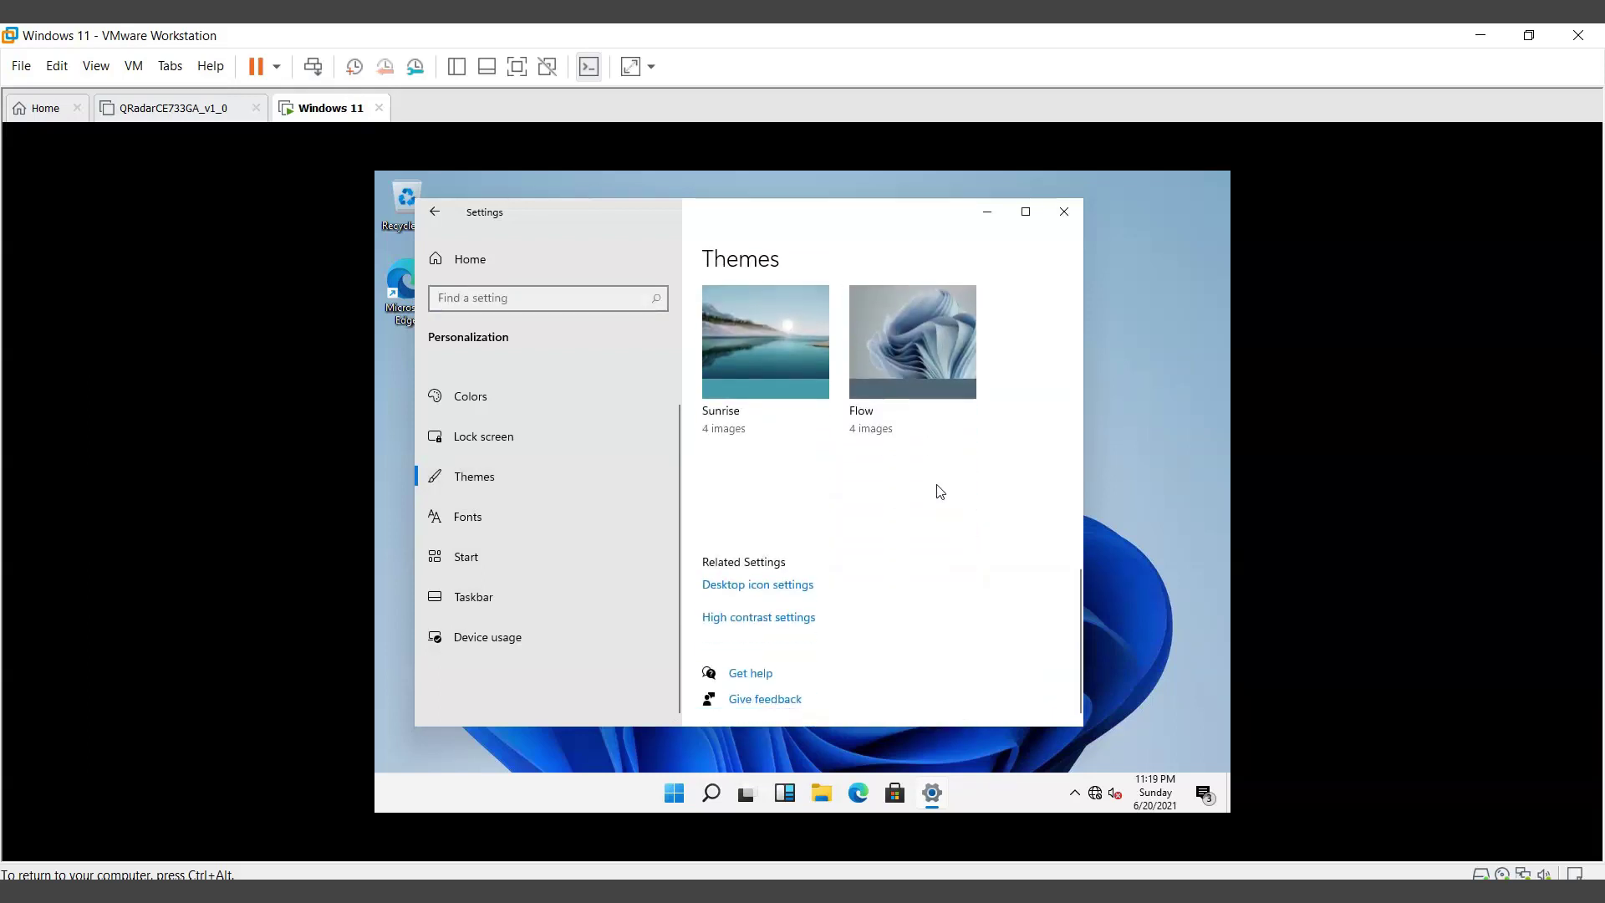
pyautogui.click(779, 592)
pyautogui.click(513, 342)
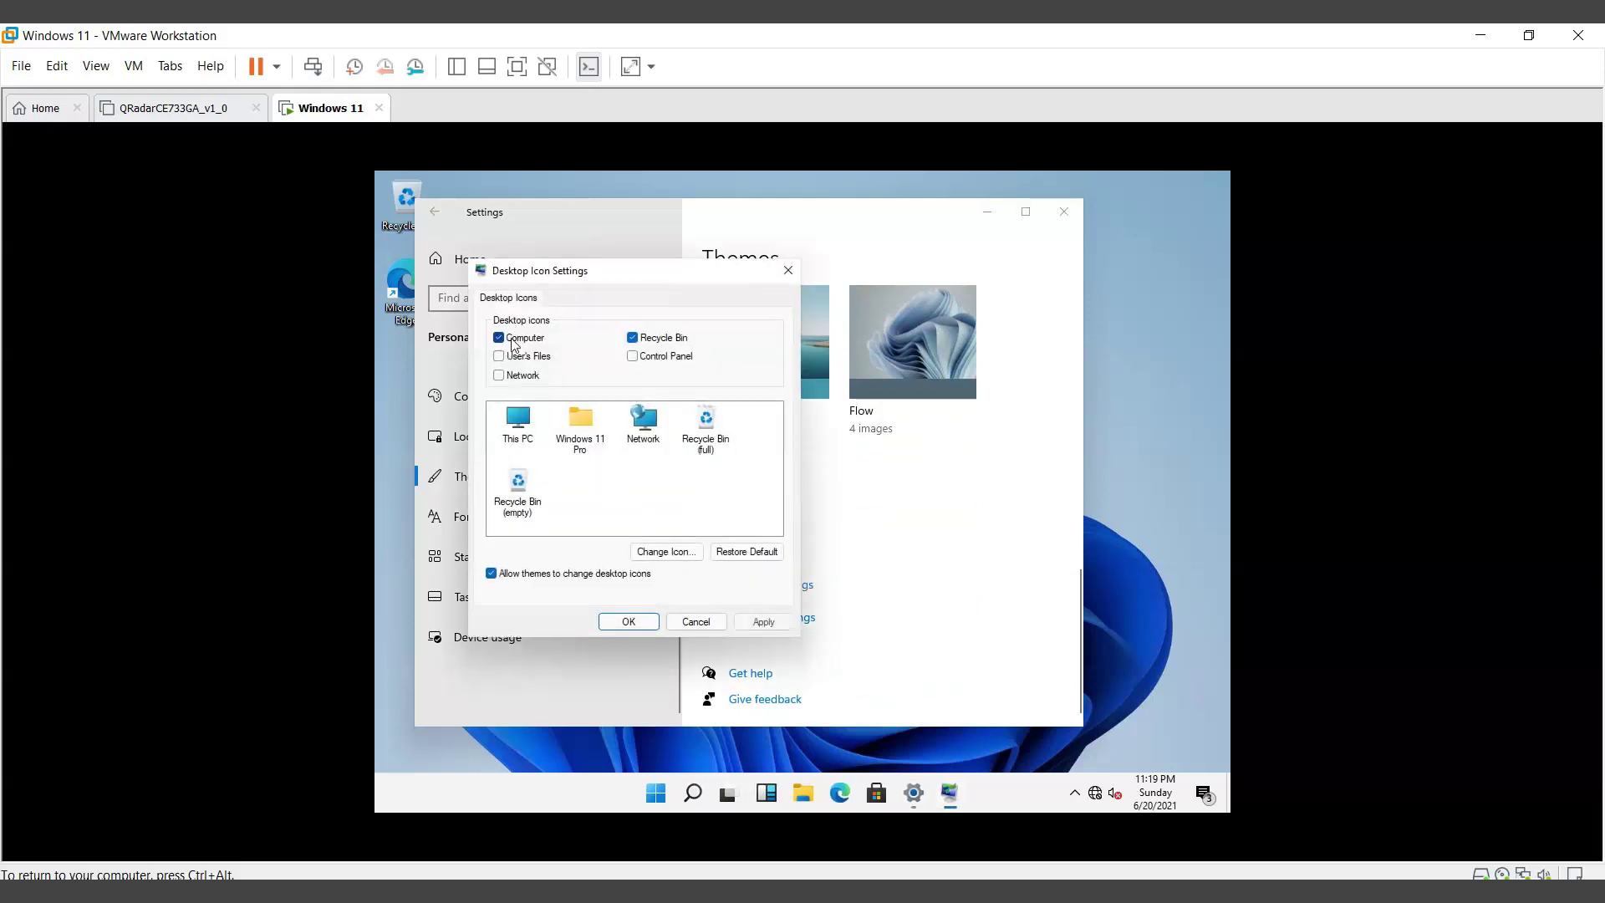
pyautogui.click(535, 358)
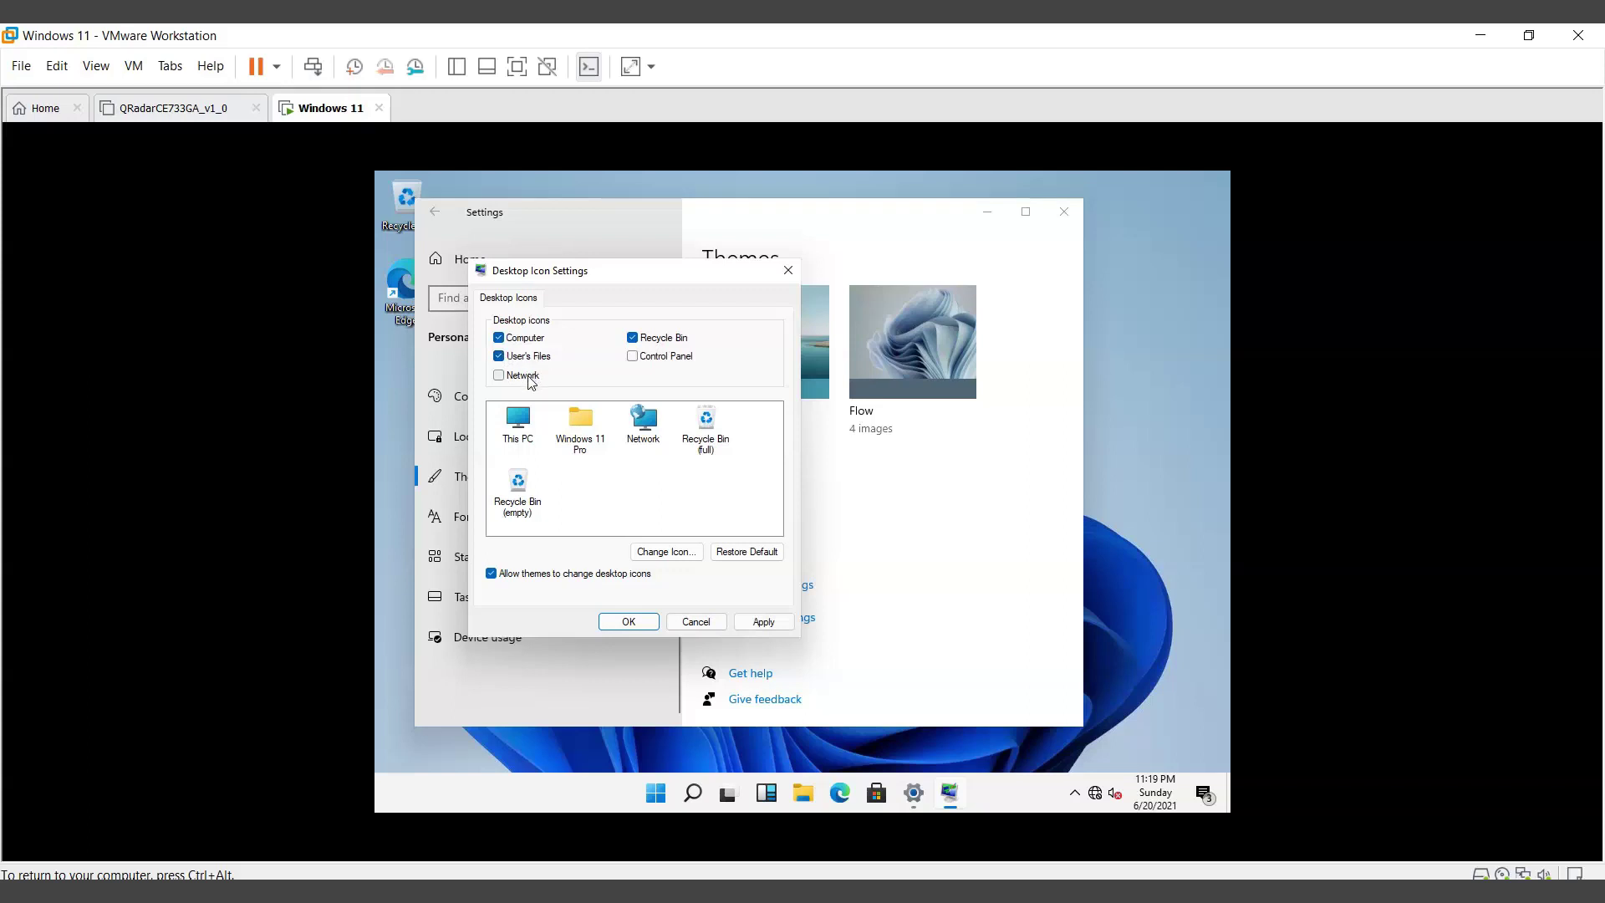
pyautogui.click(527, 377)
pyautogui.click(634, 356)
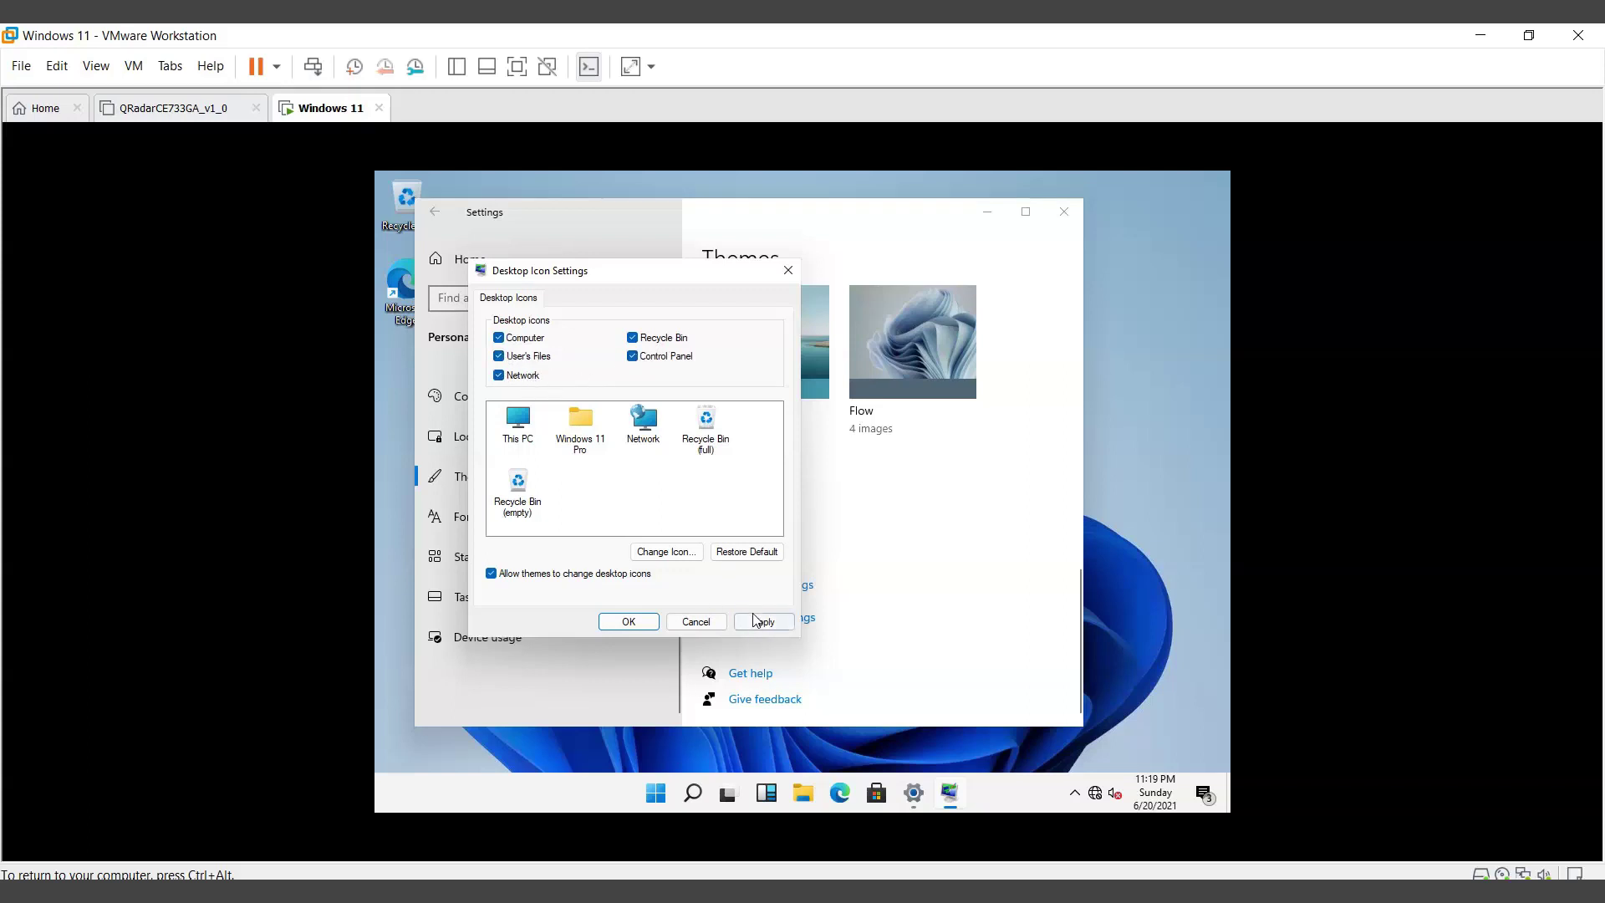
pyautogui.click(754, 619)
pyautogui.click(623, 624)
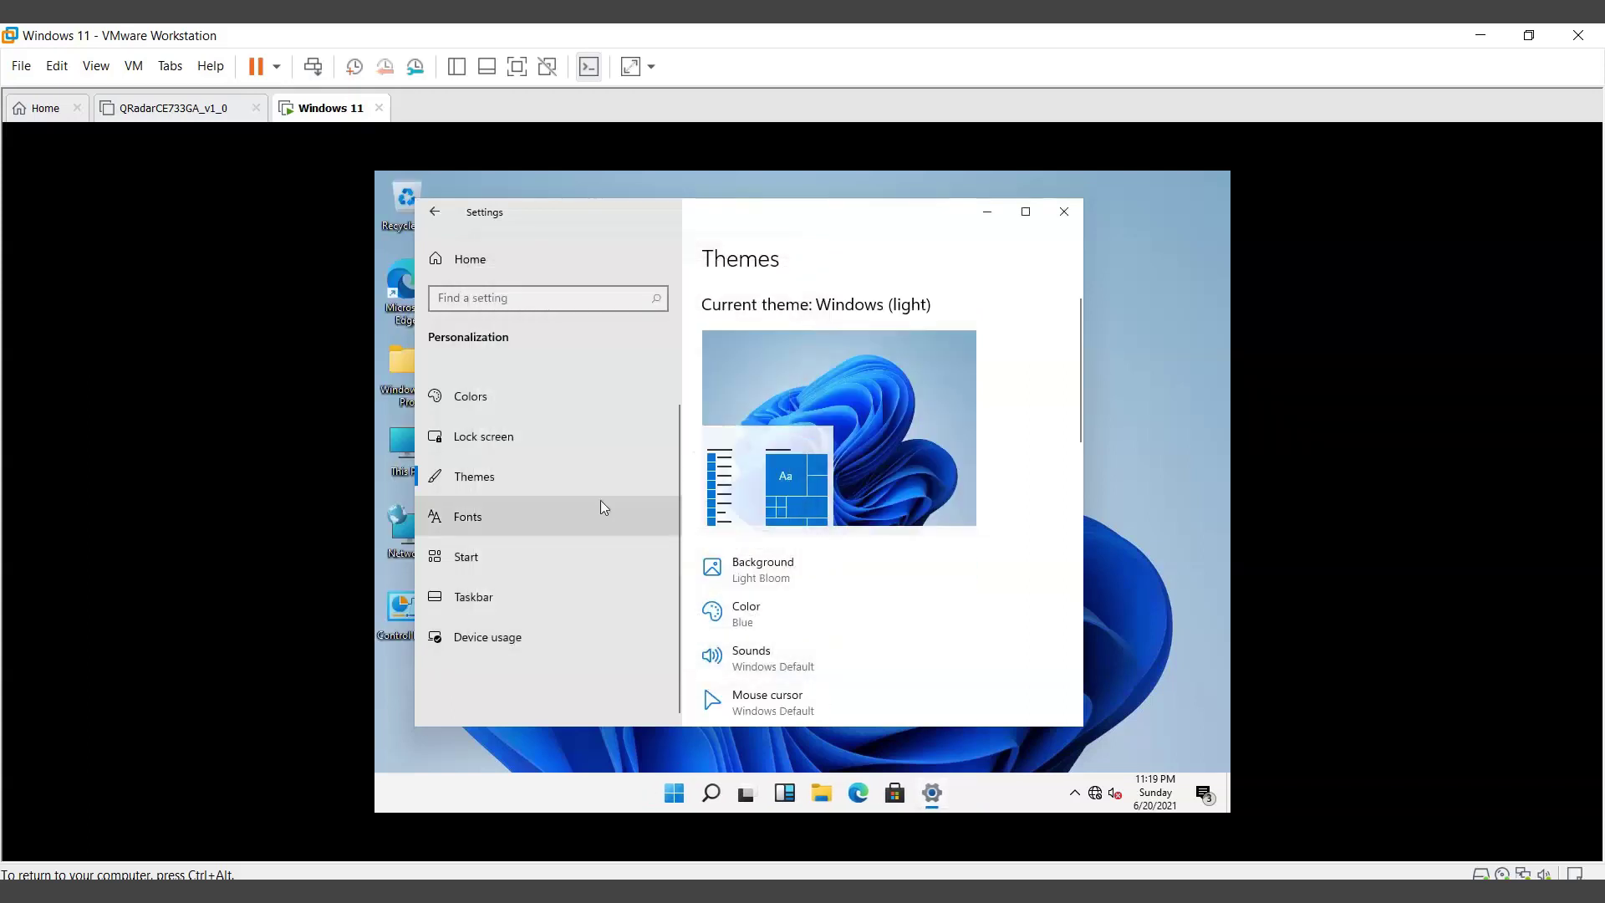
# Close the Settings window and refresh the desktop twice
pyautogui.click(1056, 215)
pyautogui.rightClick(690, 236)
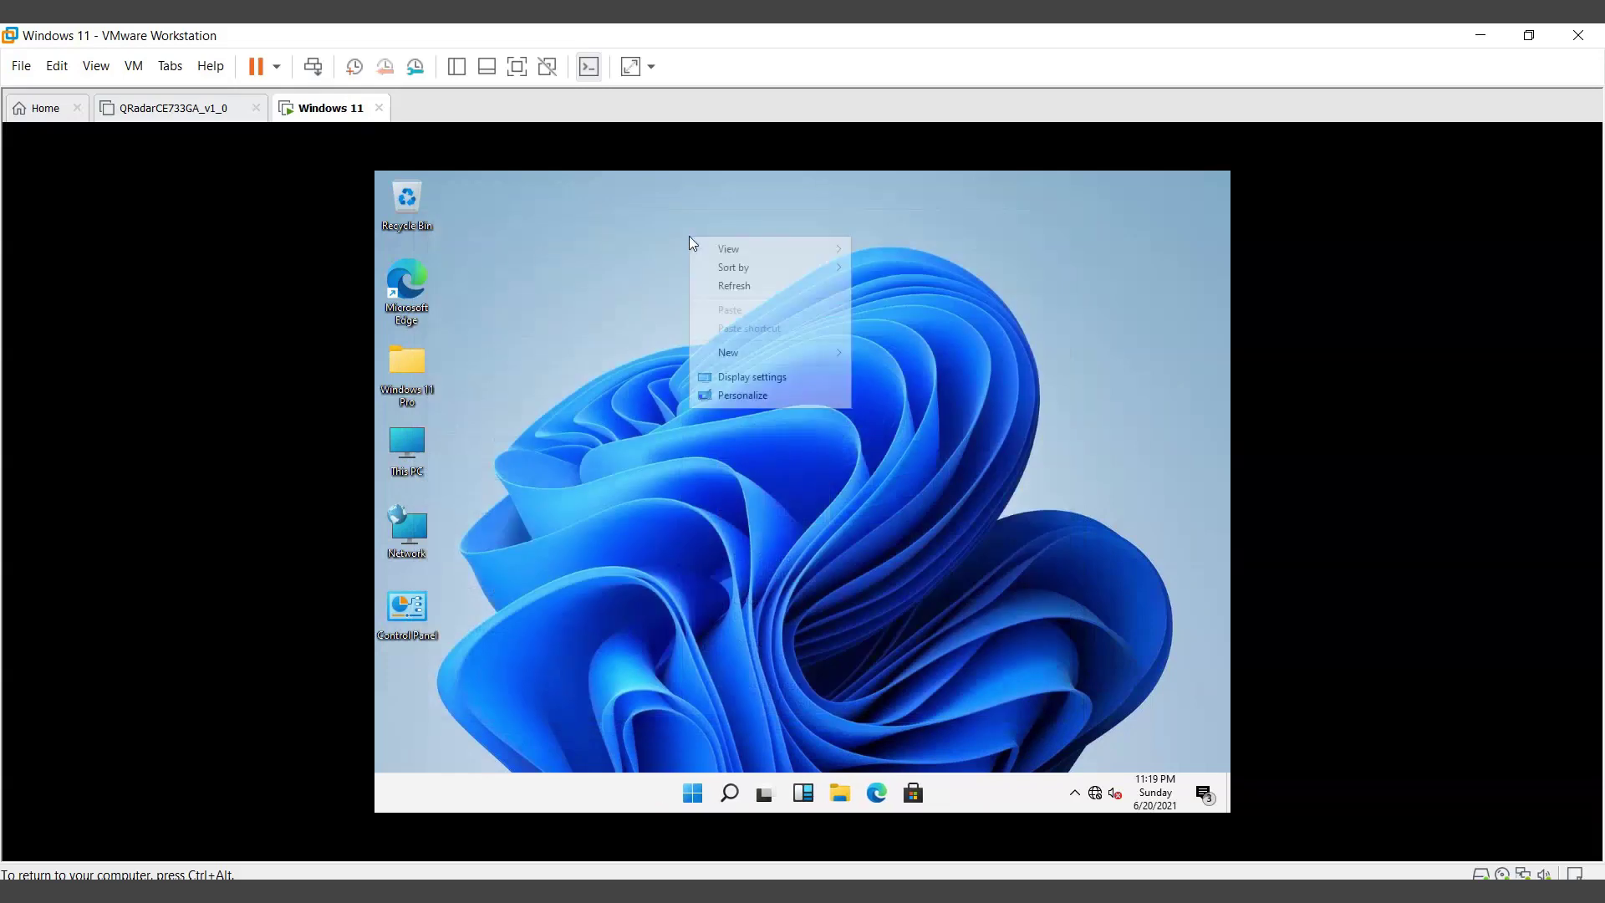
pyautogui.click(720, 284)
pyautogui.rightClick(568, 232)
pyautogui.click(605, 283)
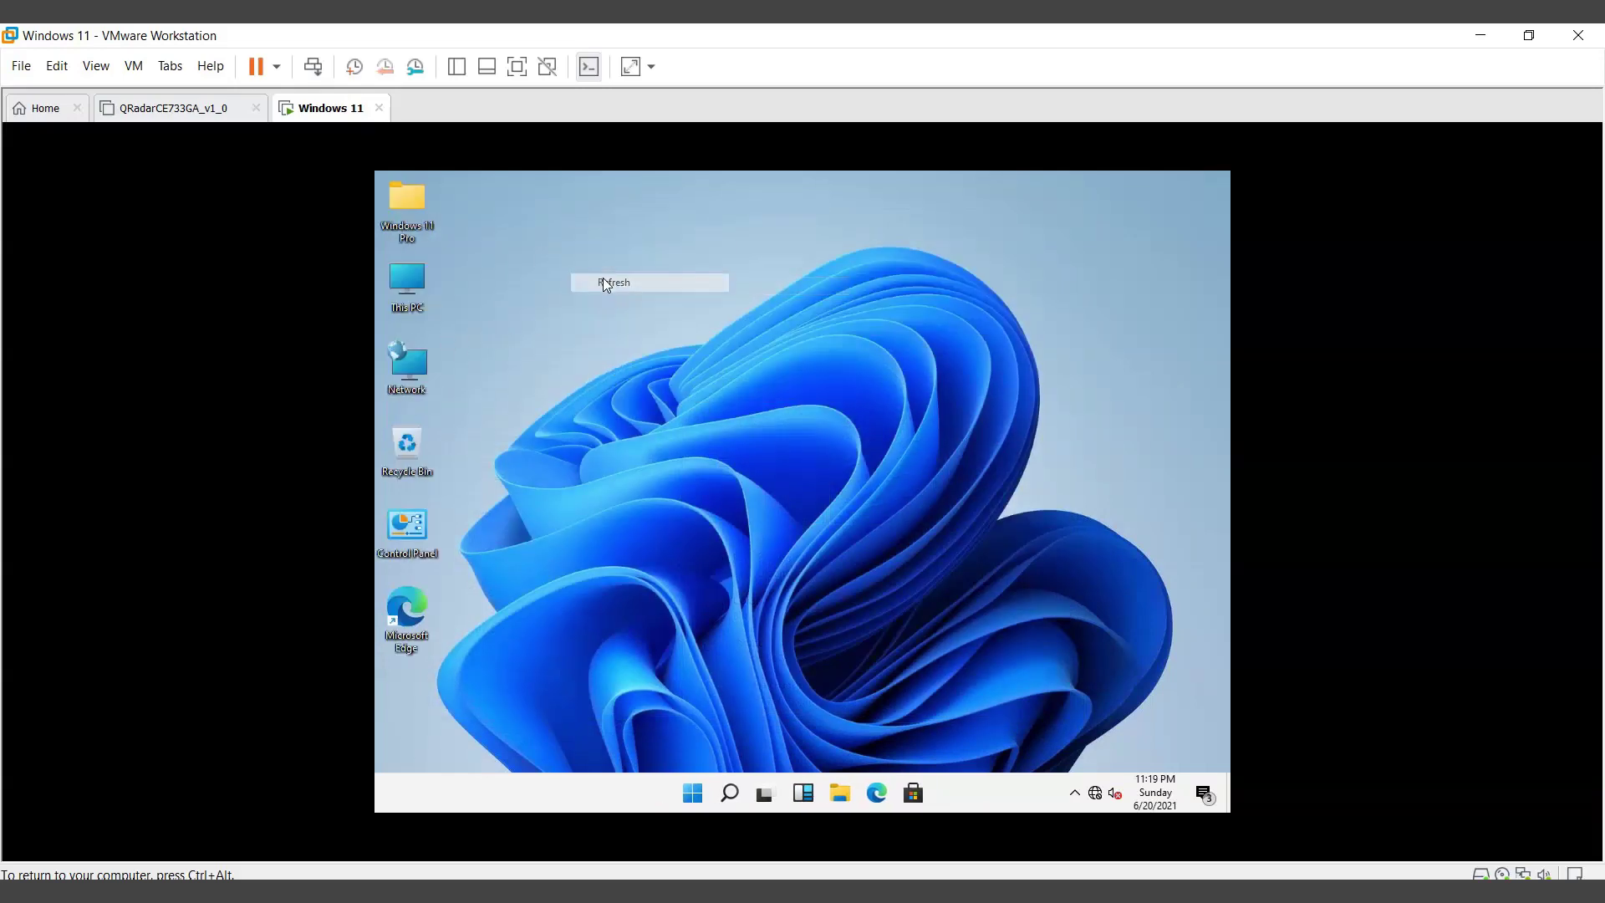
# Delete the Windows 11 Pro folder icon from the desktop and shift the remaining icons up into the free slot
pyautogui.rightClick(415, 209)
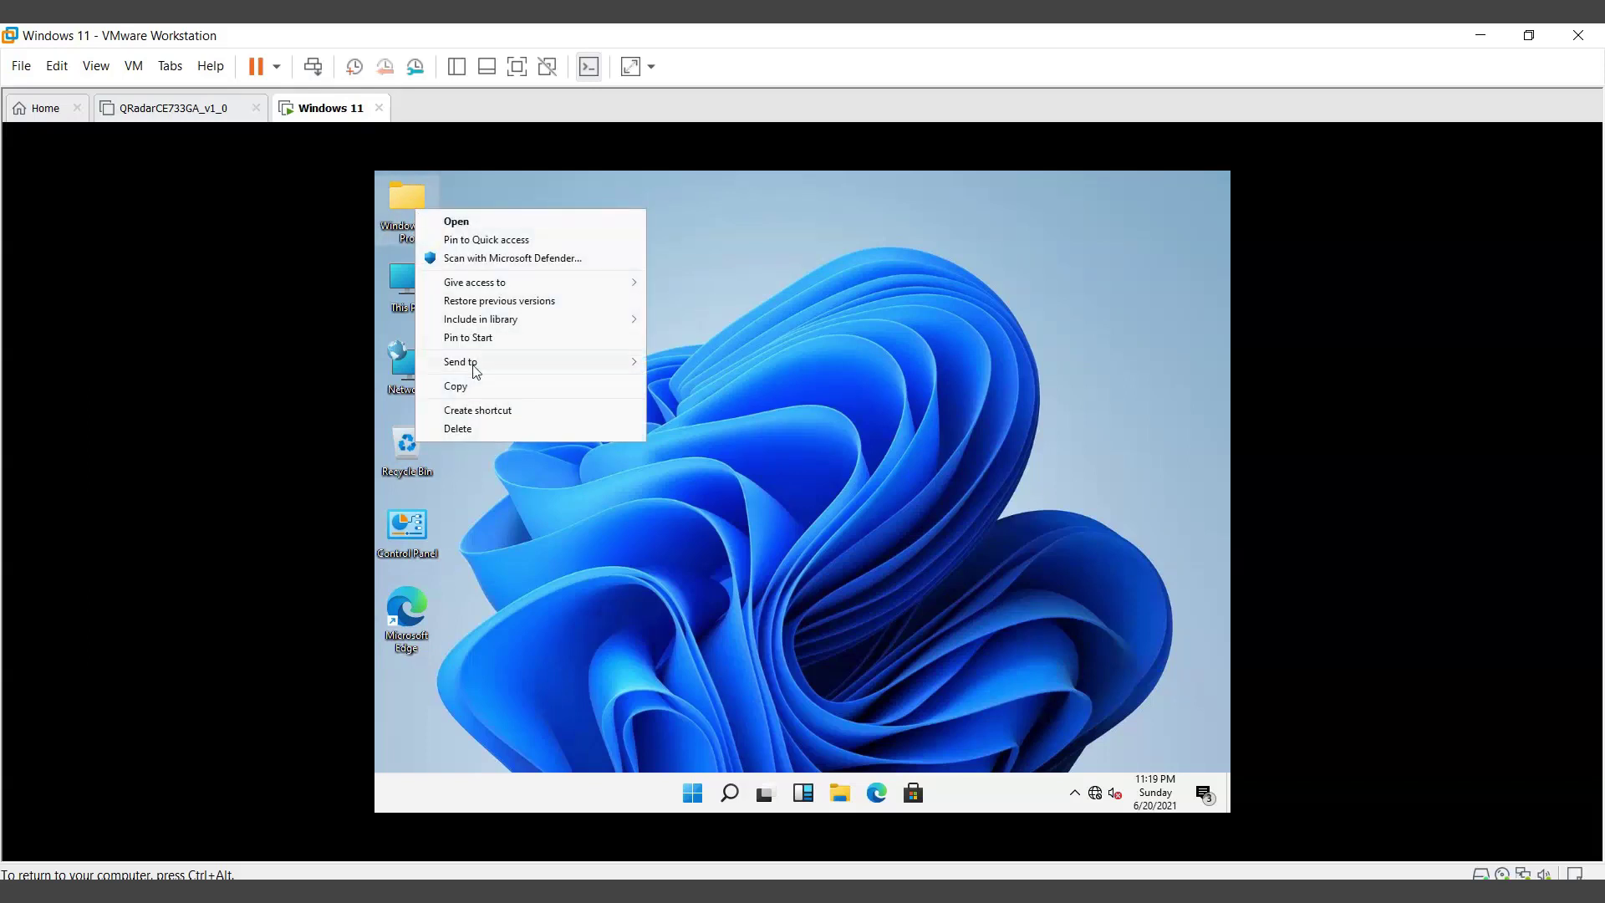
pyautogui.click(465, 429)
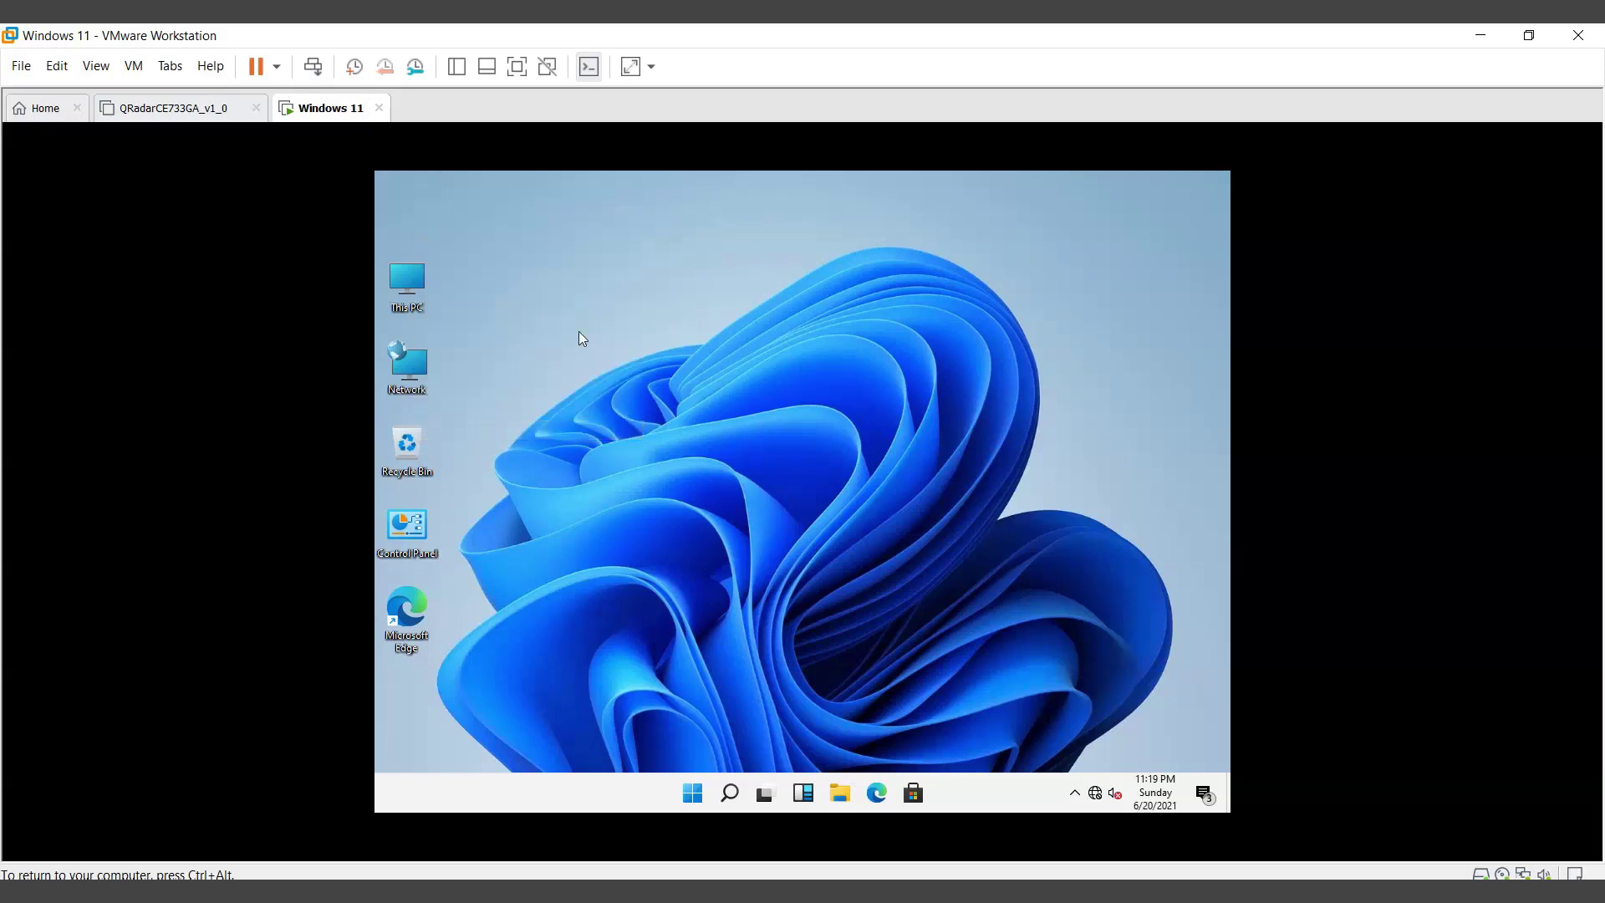
pyautogui.moveTo(444, 223); pyautogui.dragTo(403, 670)
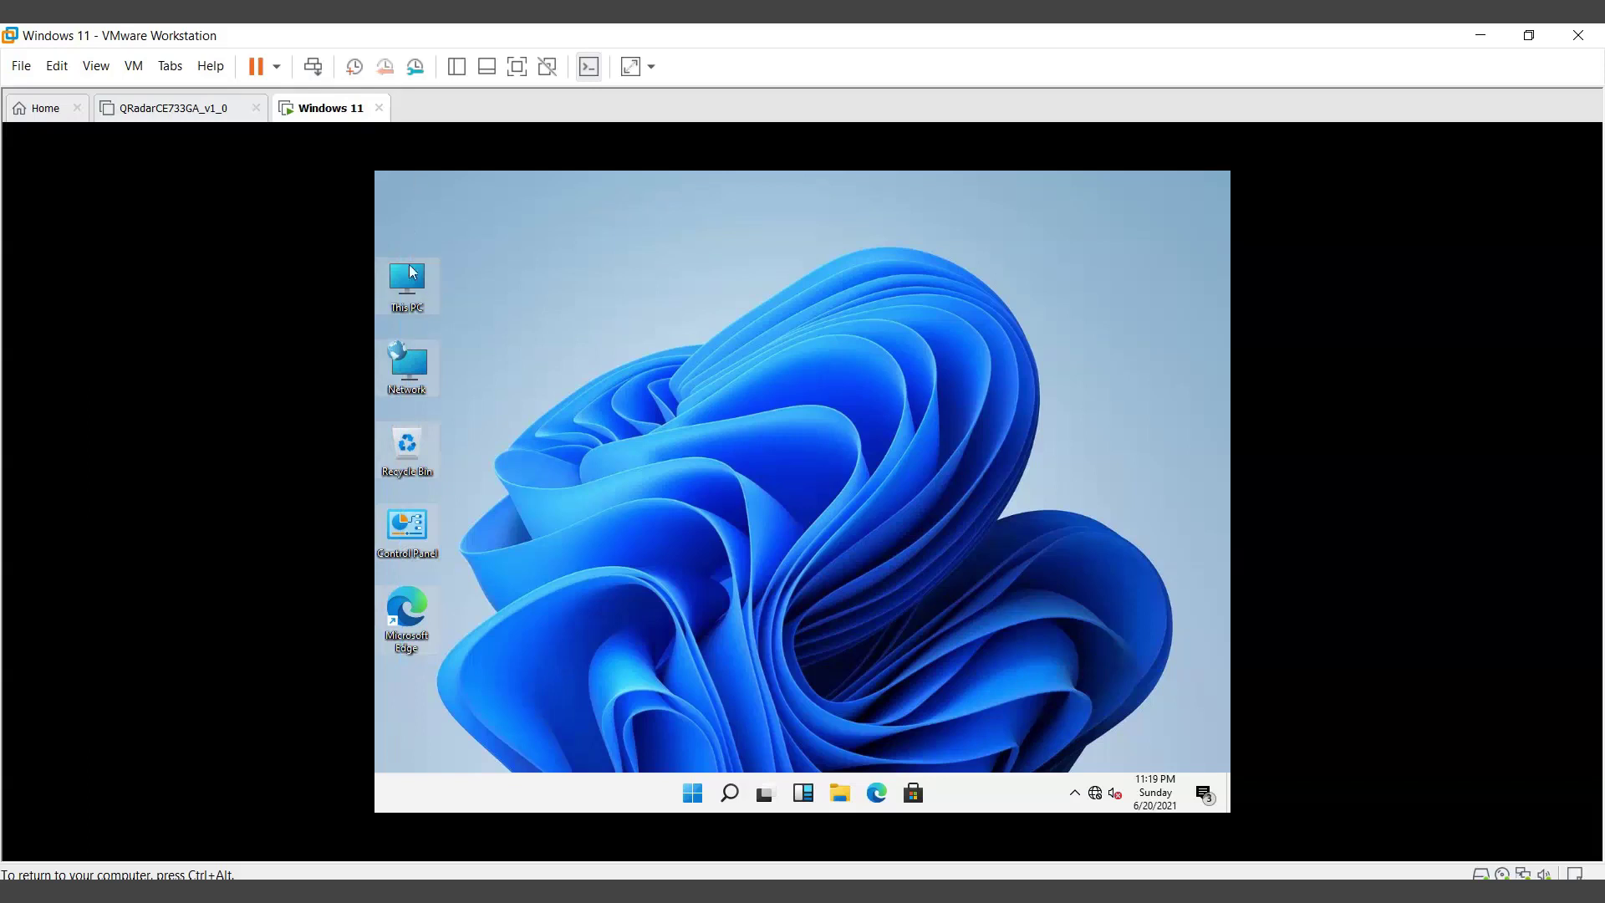
pyautogui.moveTo(411, 219); pyautogui.dragTo(413, 213)
pyautogui.rightClick(595, 239)
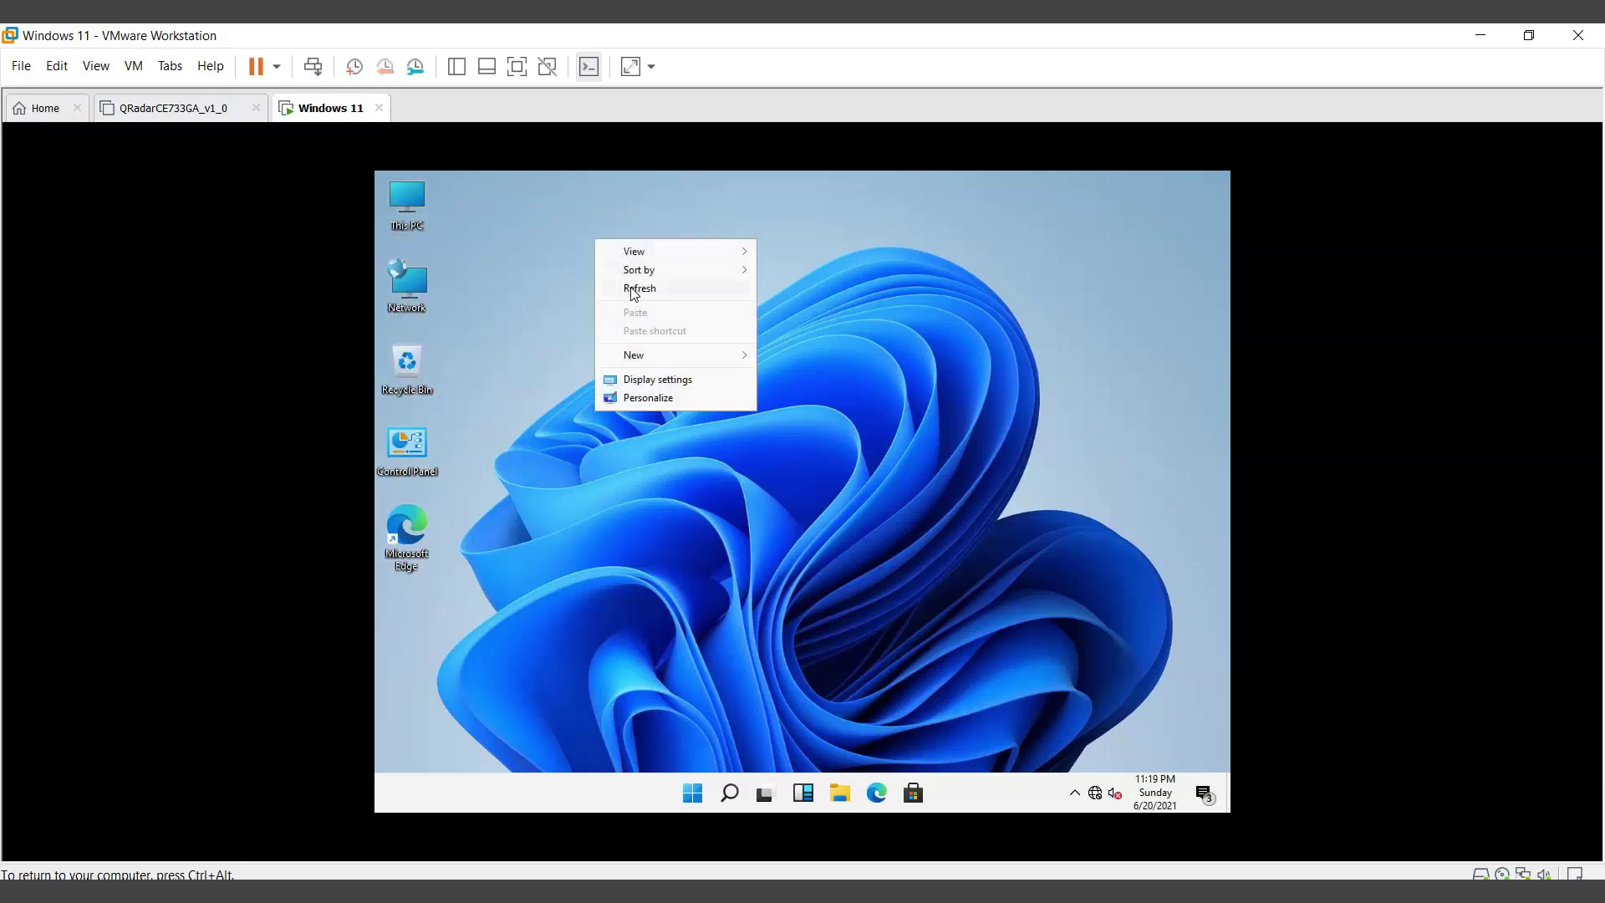
pyautogui.click(631, 287)
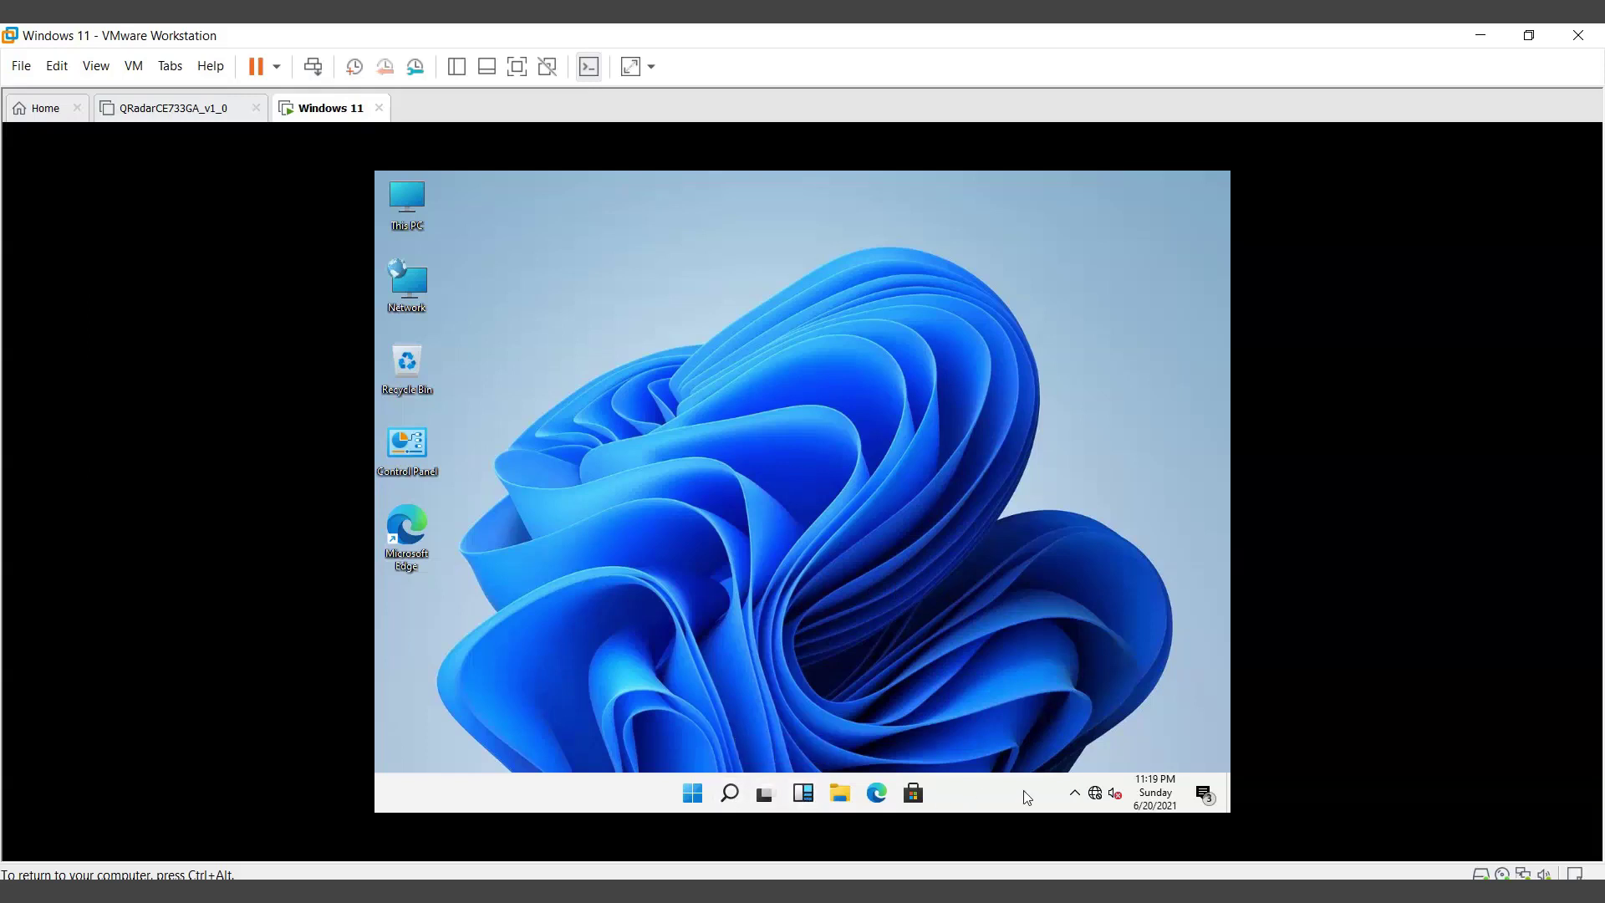
# View the pinned and recommended apps in the Start menu and close it again
pyautogui.click(694, 792)
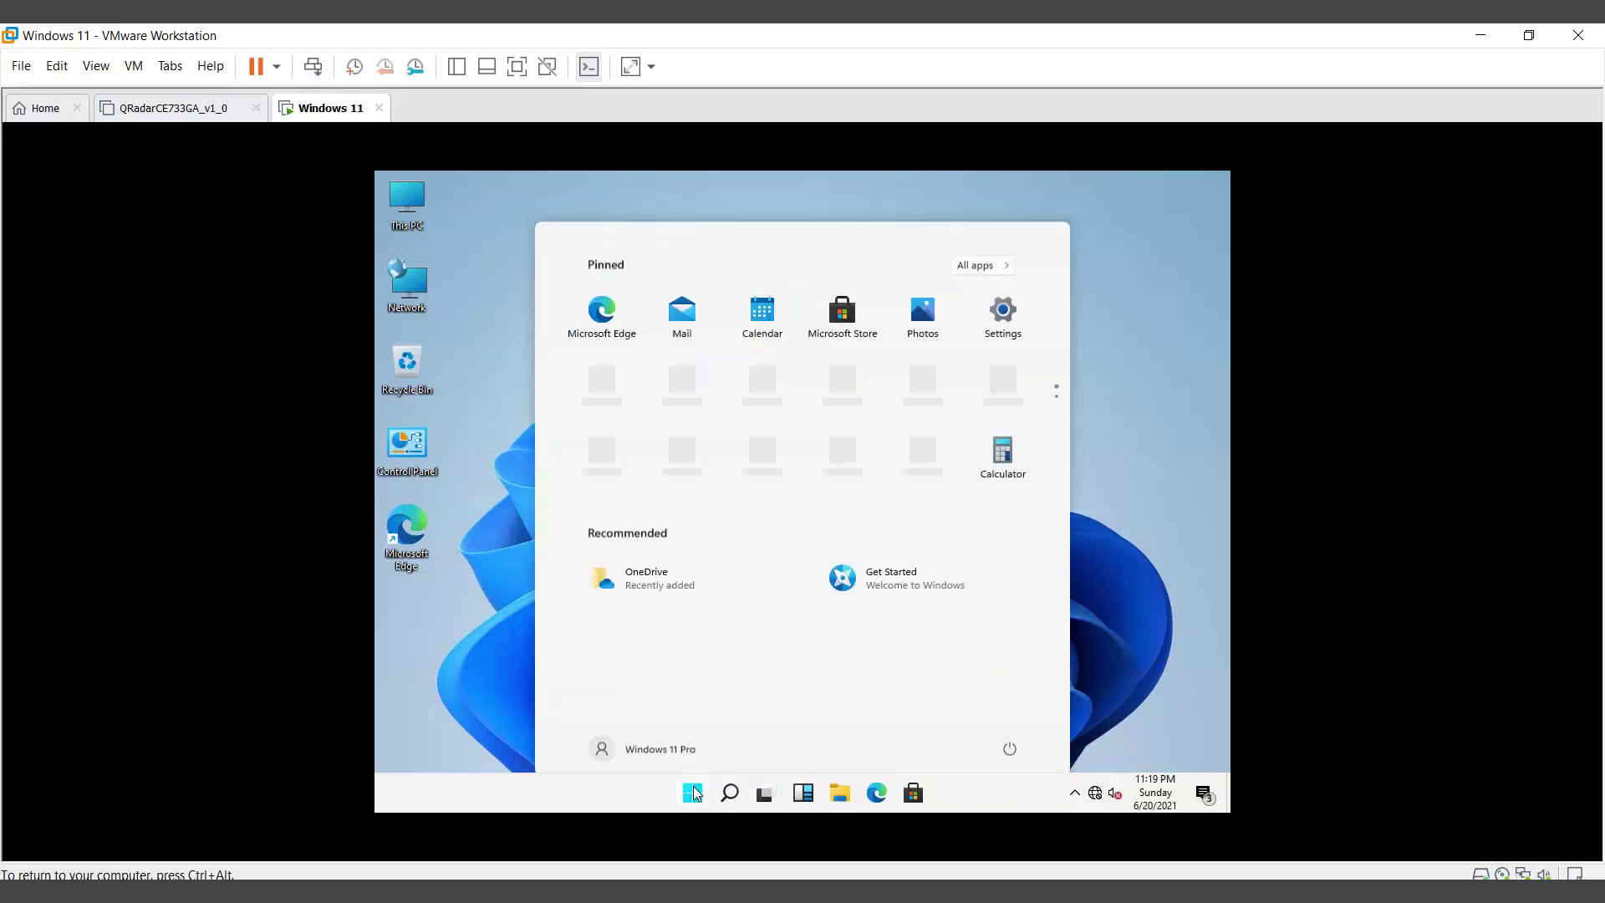
pyautogui.click(1157, 354)
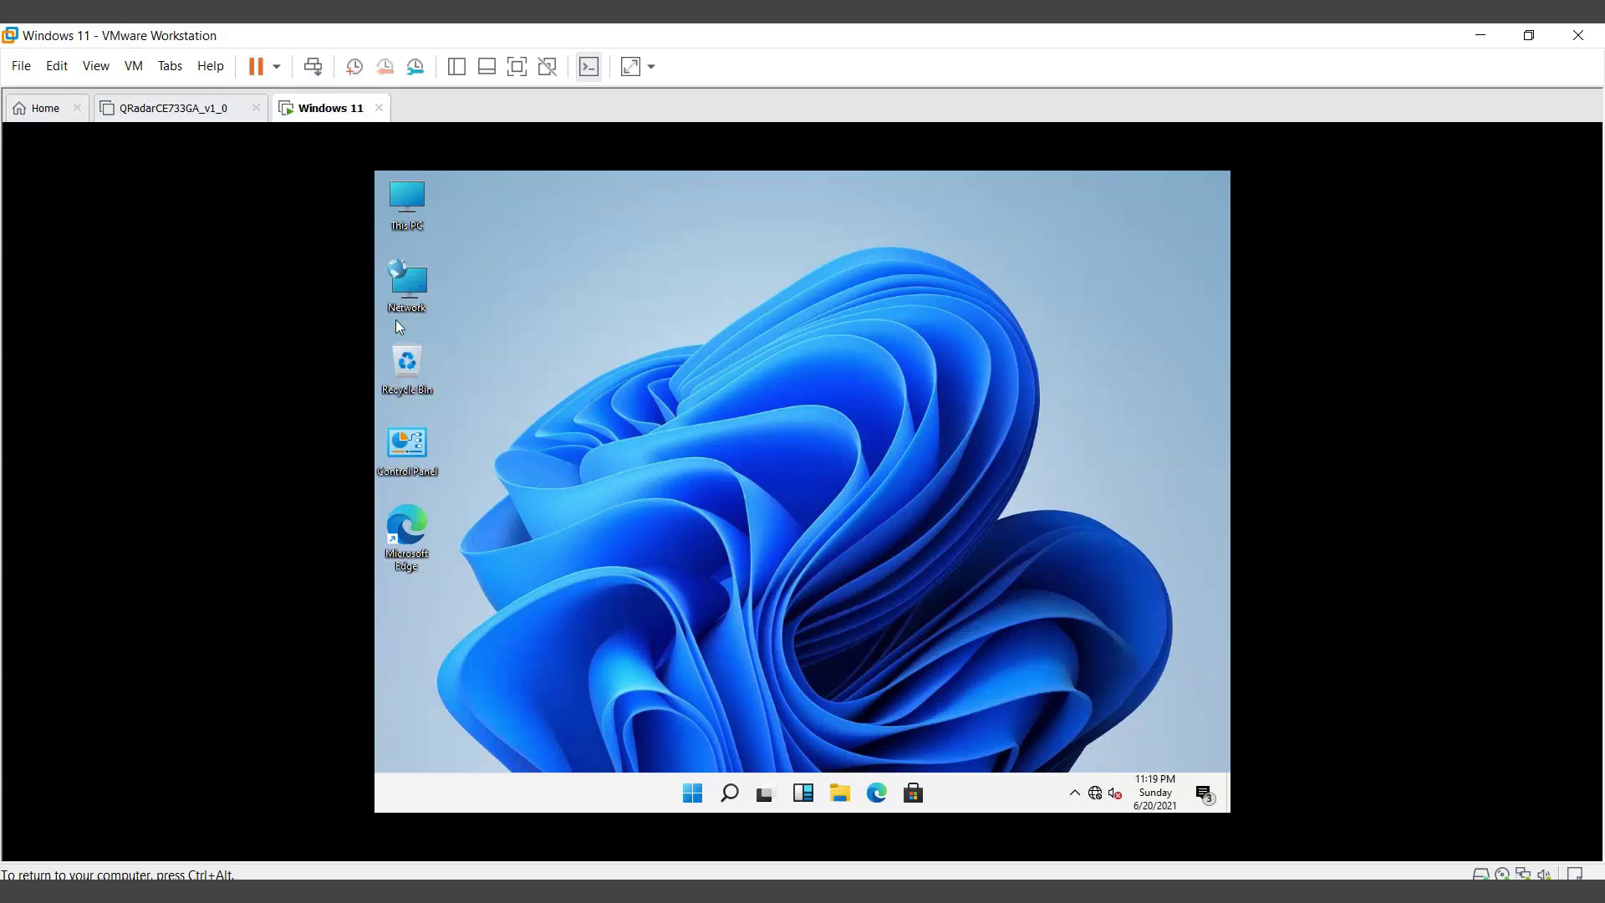
# Browse This PC, Local Disk (C:) and the Desktop folder in a maximized window, then close it and refresh the desktop
pyautogui.doubleClick(398, 228)
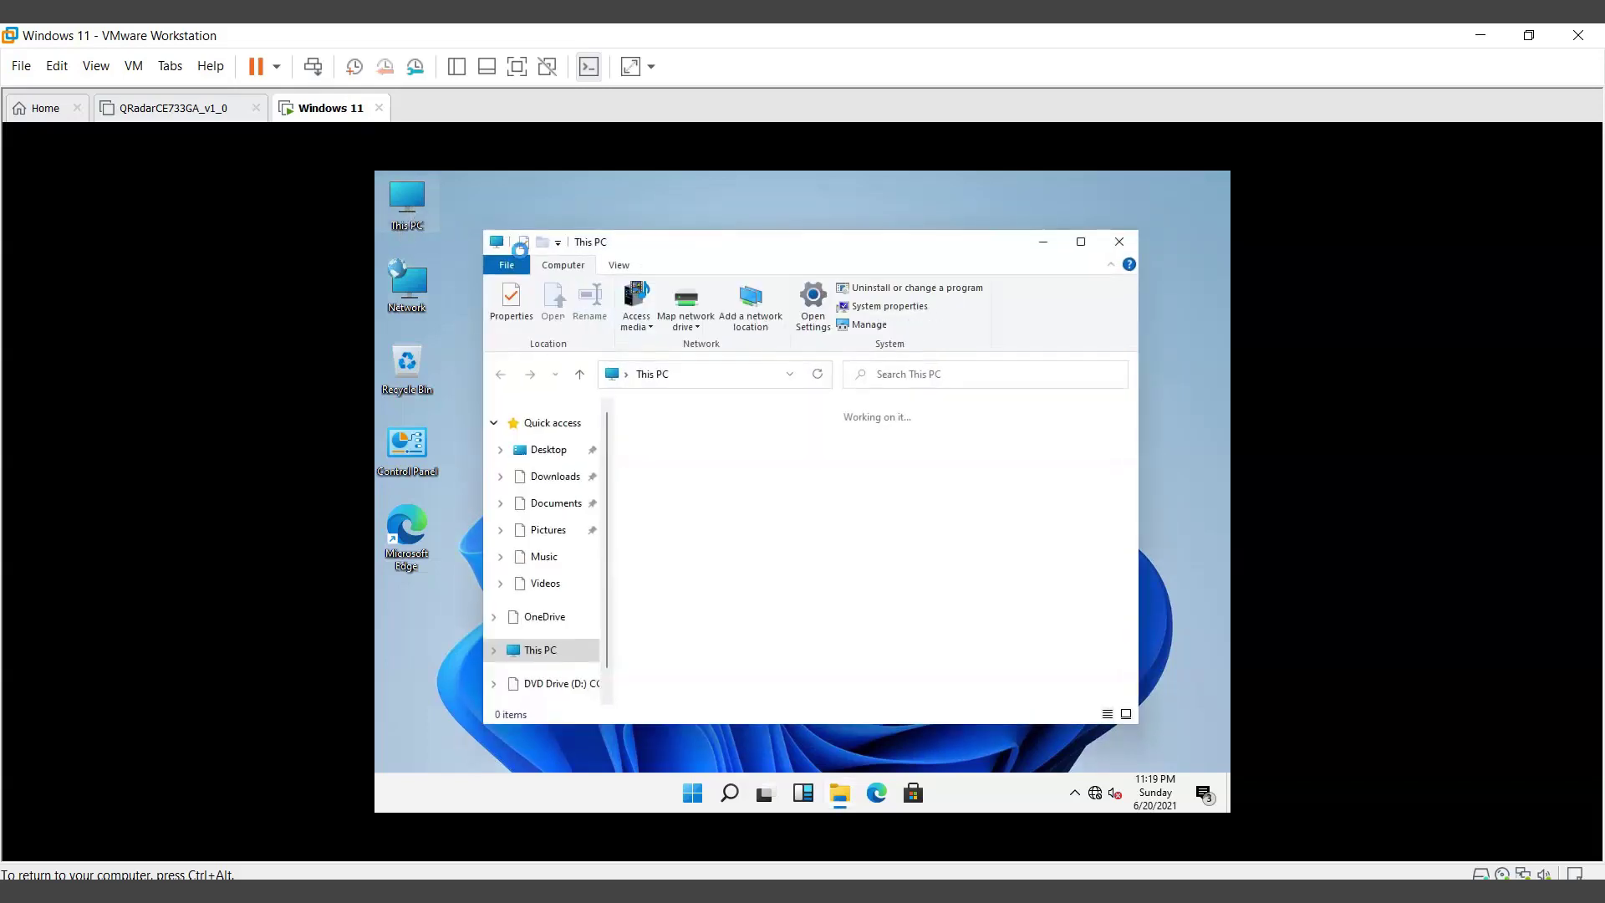
pyautogui.click(1081, 244)
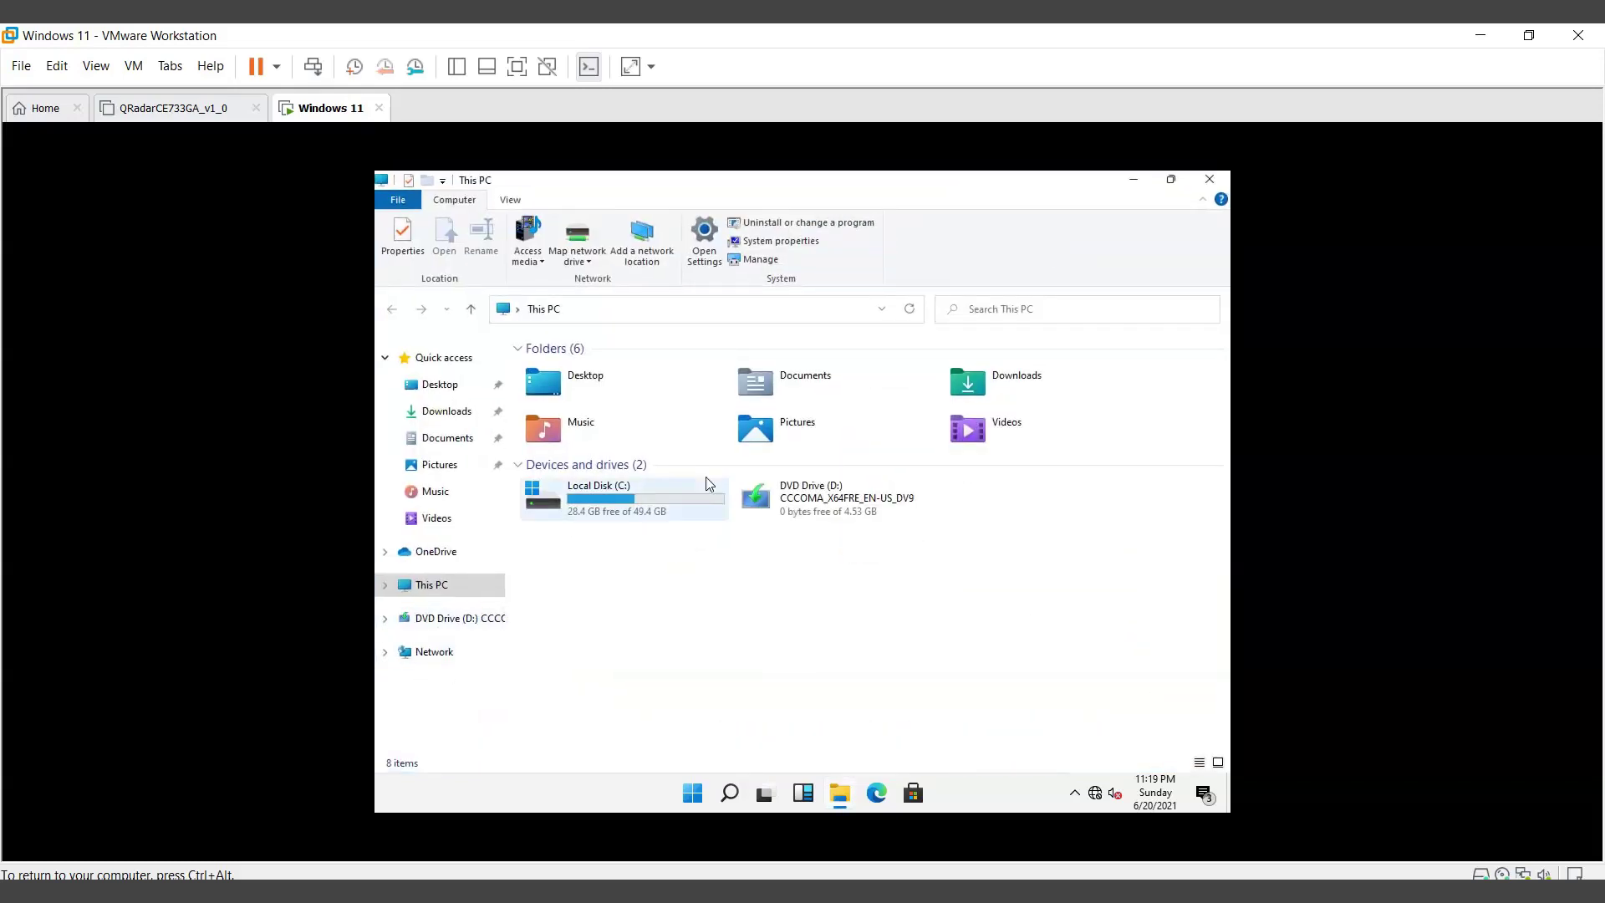
pyautogui.doubleClick(630, 507)
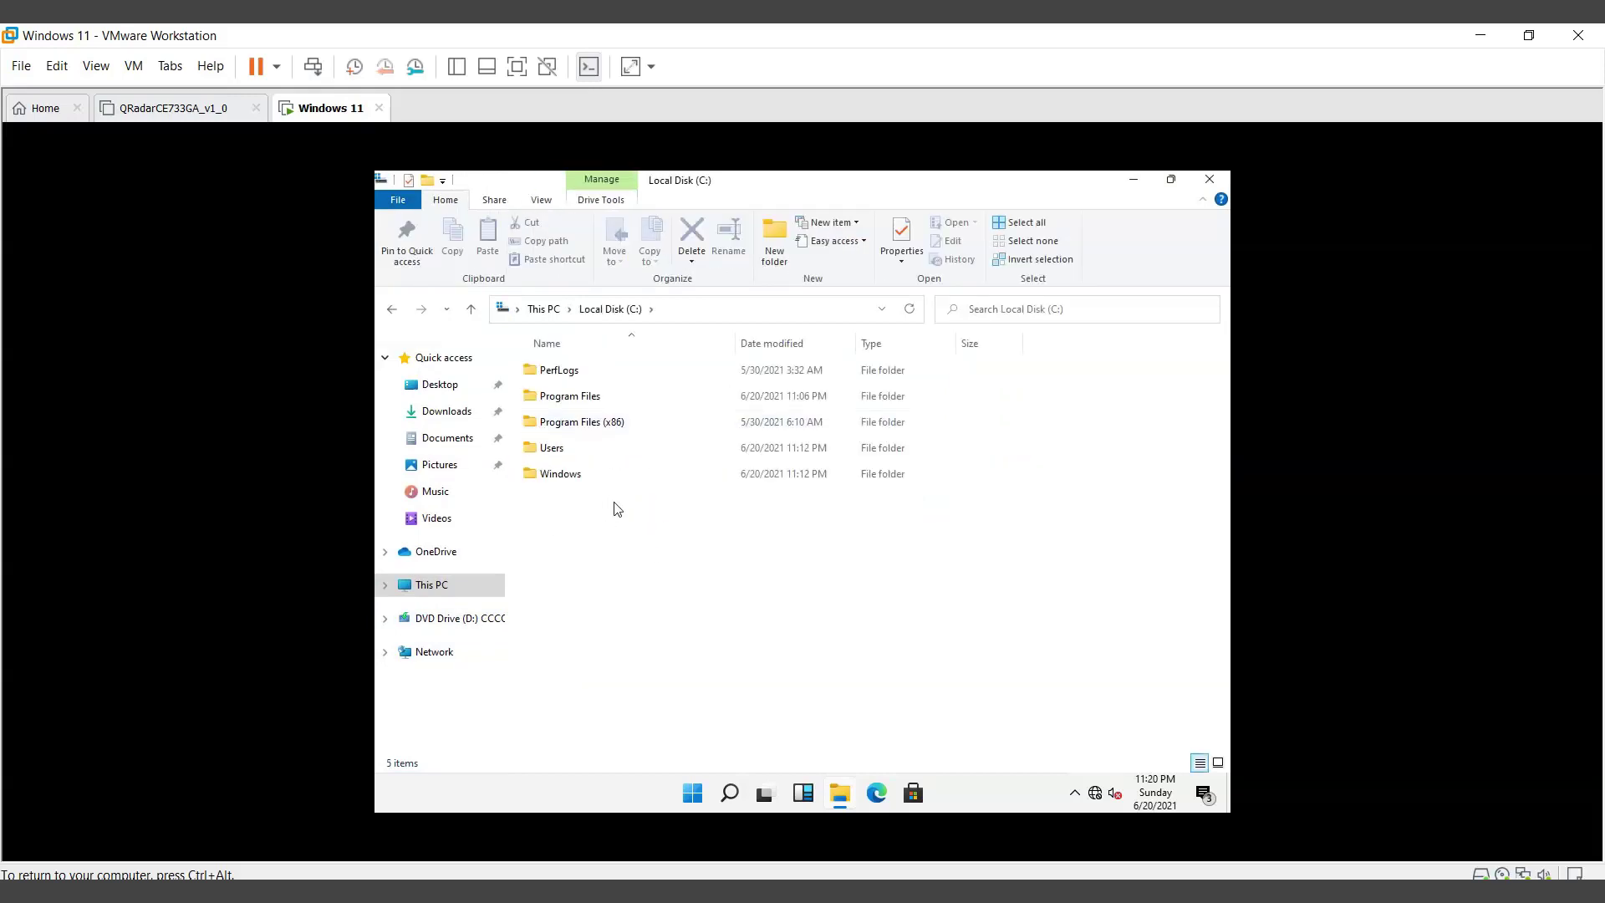
pyautogui.click(412, 583)
pyautogui.click(438, 391)
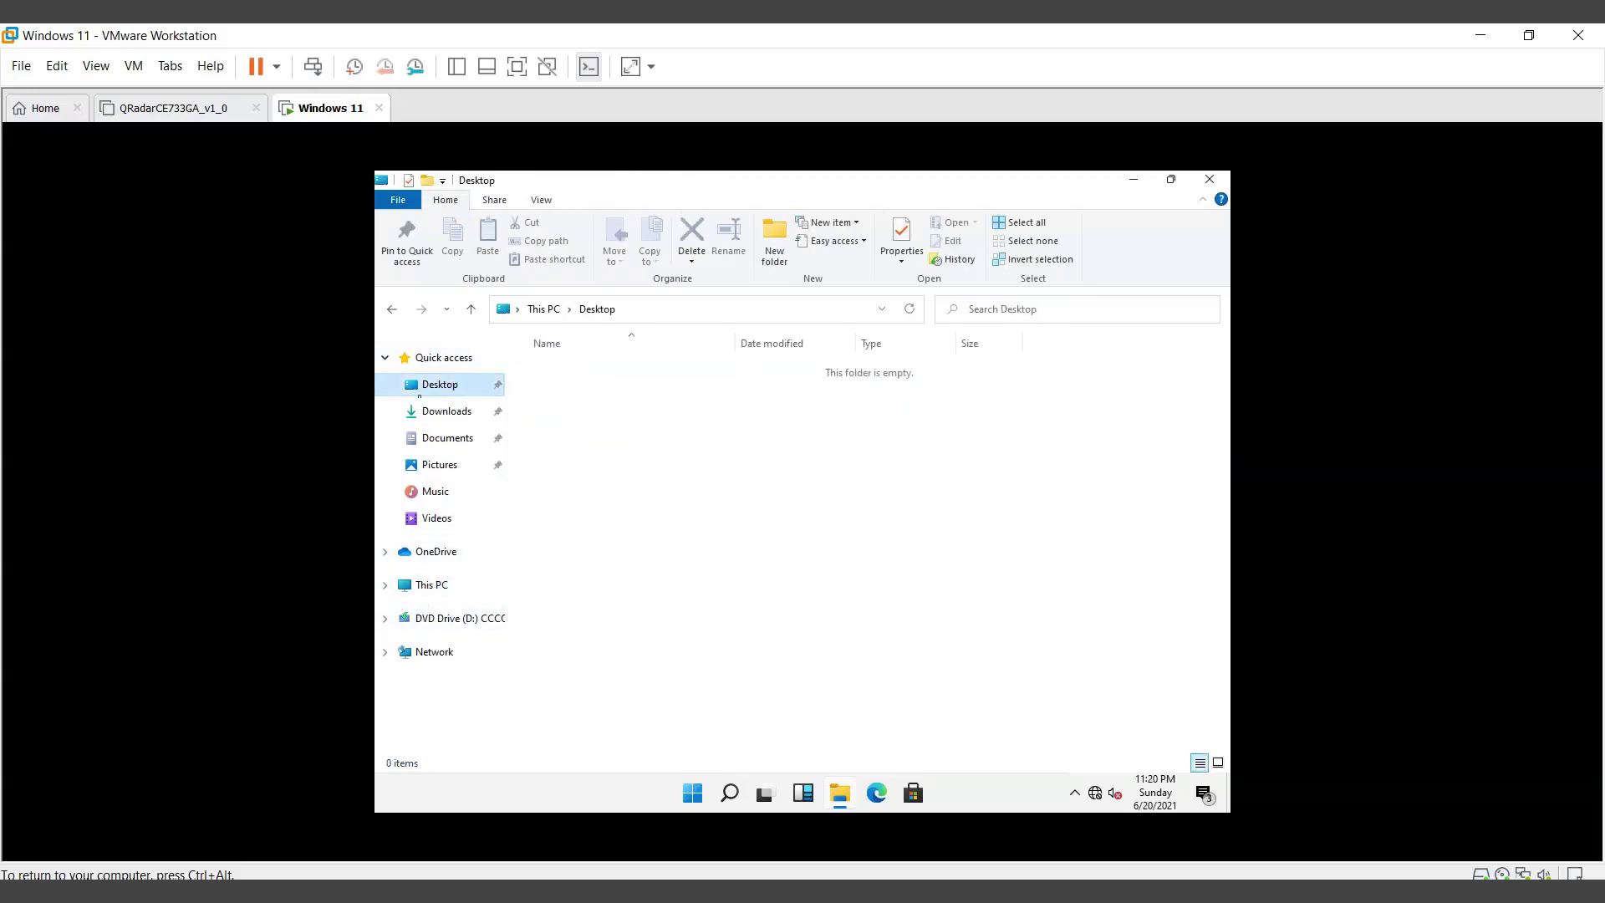
pyautogui.click(391, 308)
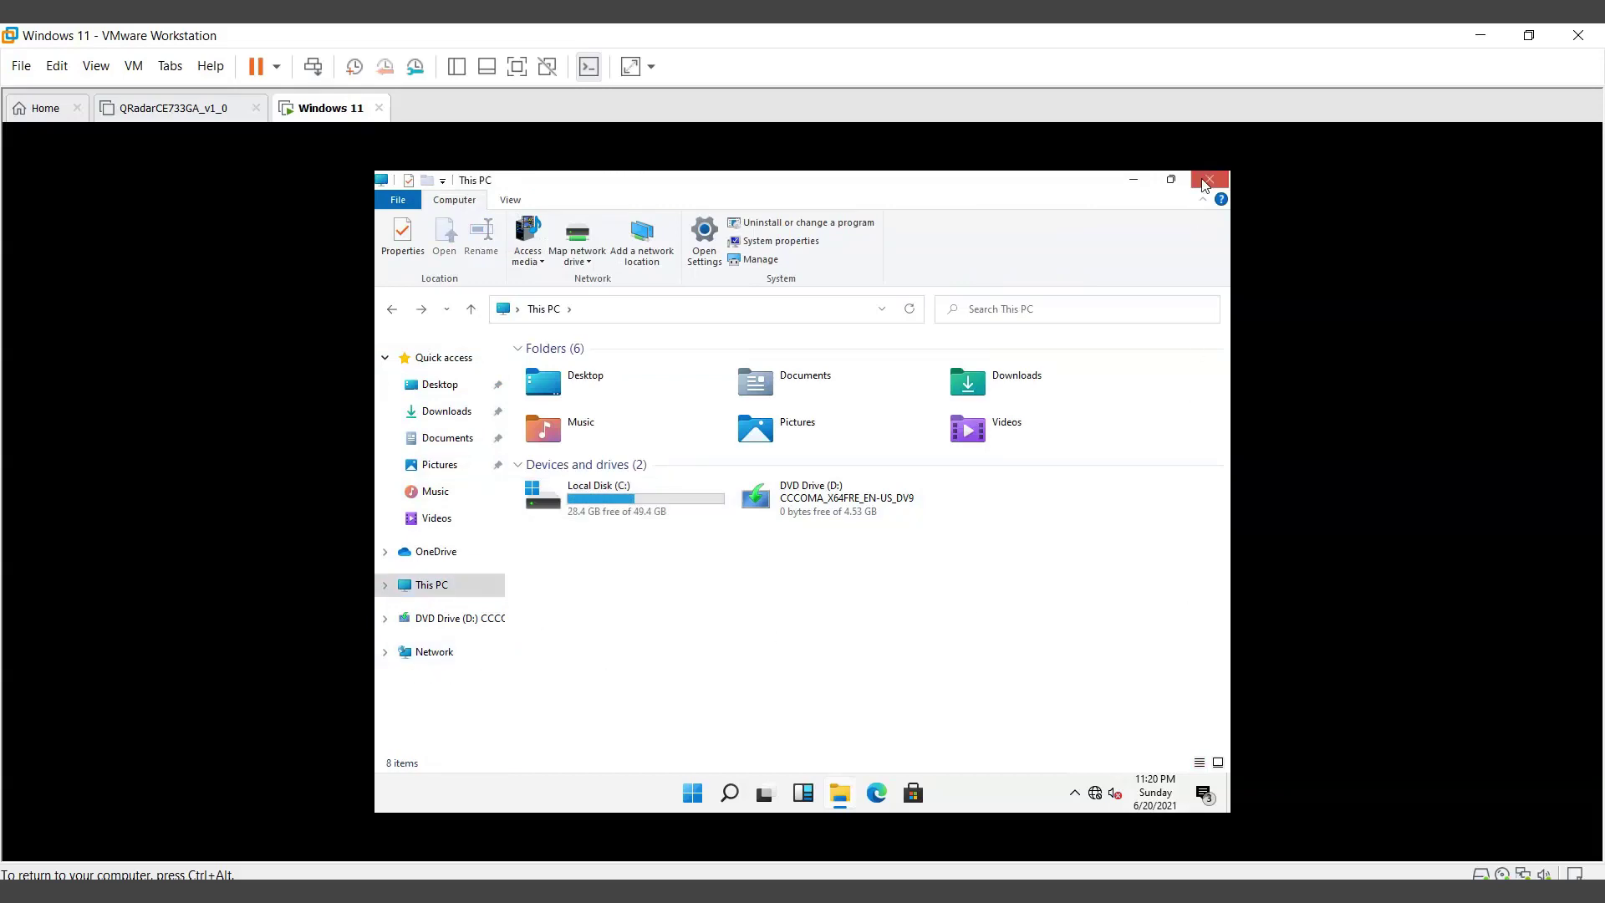
pyautogui.click(1210, 178)
pyautogui.rightClick(697, 291)
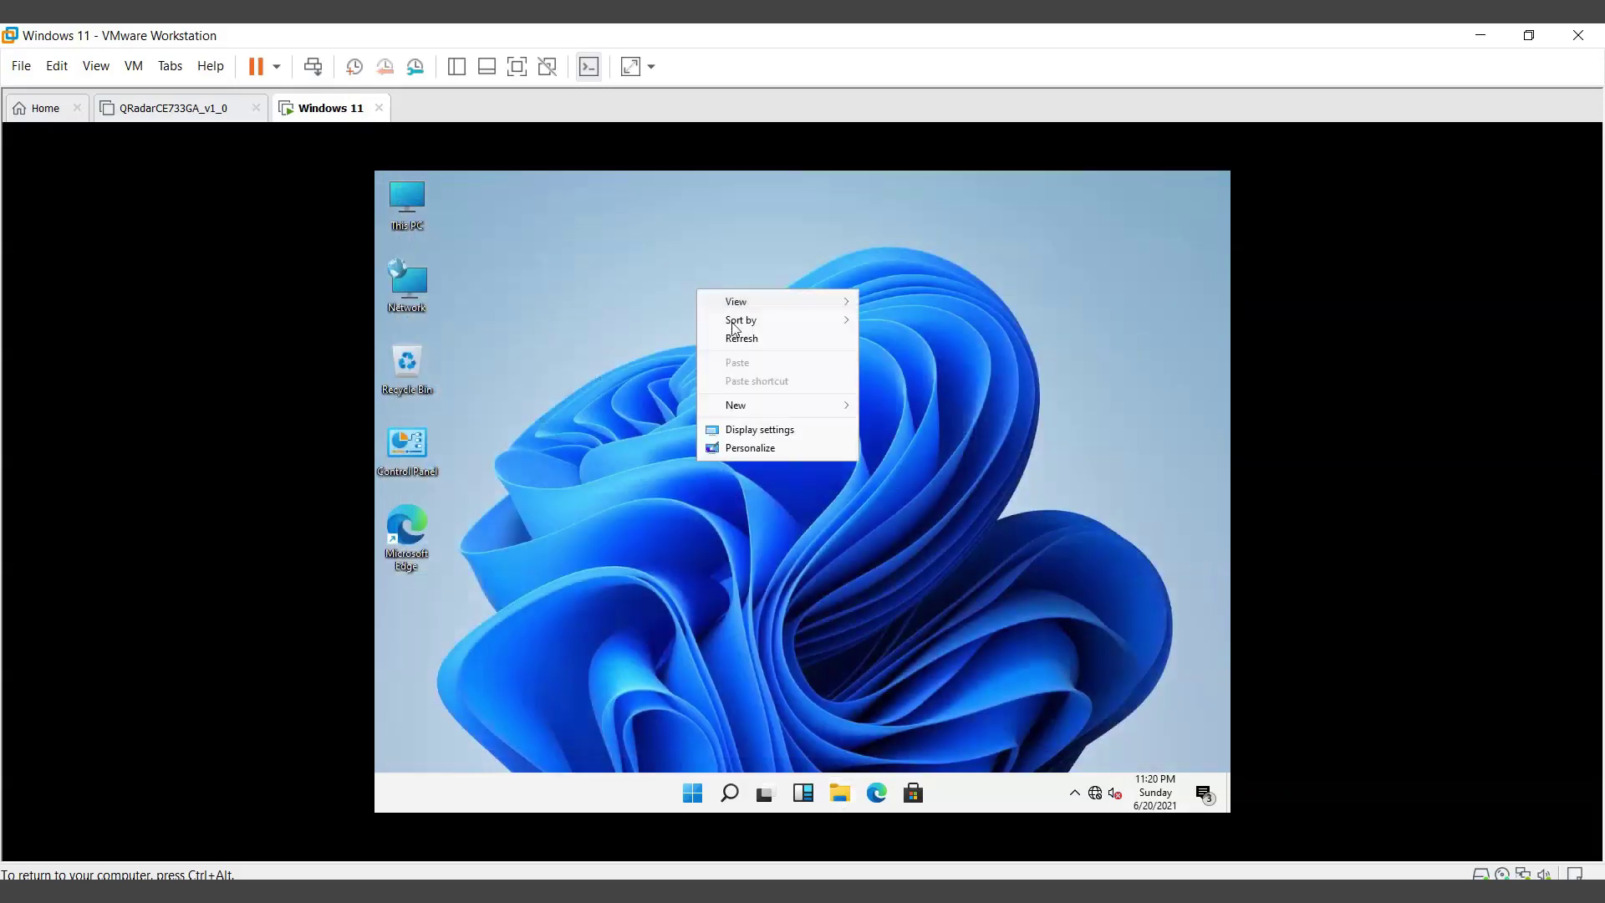
pyautogui.click(739, 339)
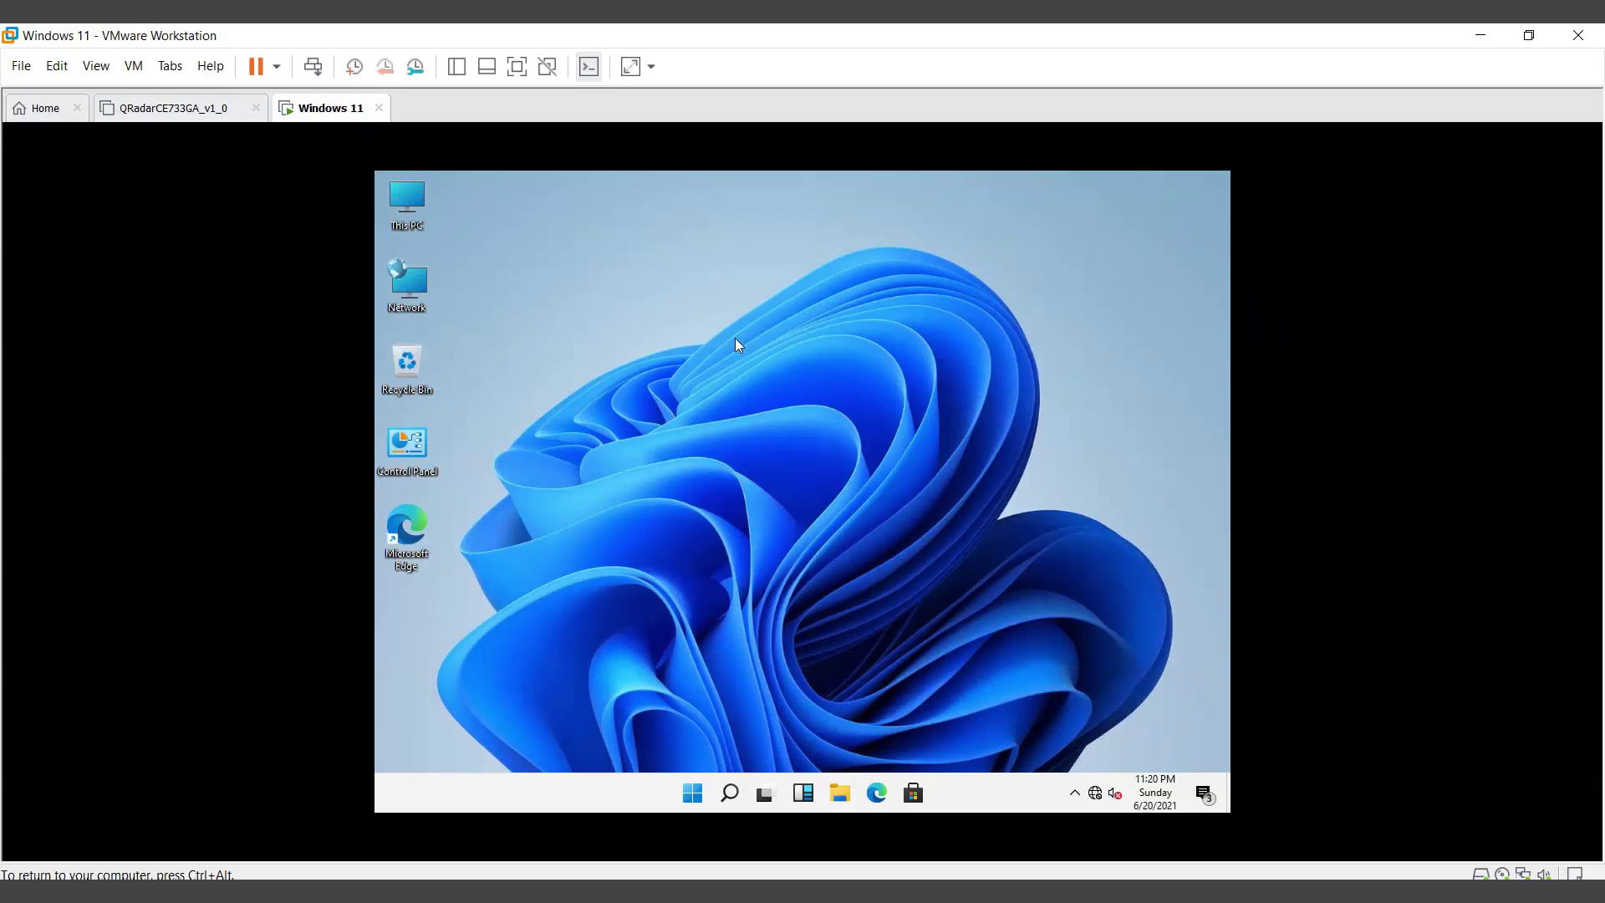